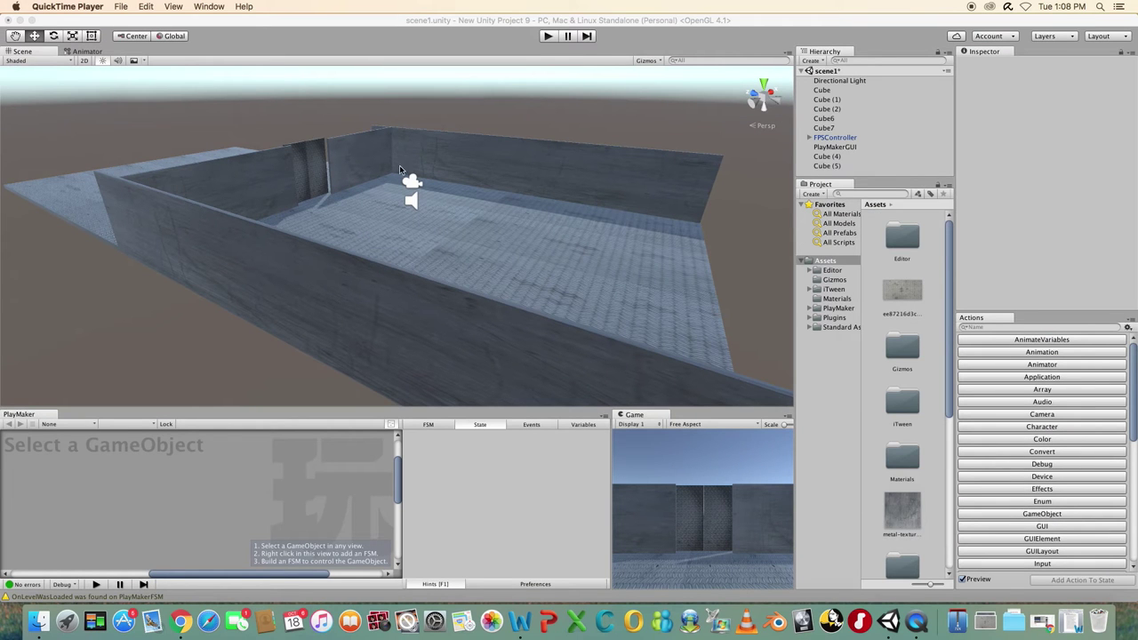
Create an empty GameObject at the double door, position 1, 1, 0, and make Cube6 and Cube7 its children
click(309, 181)
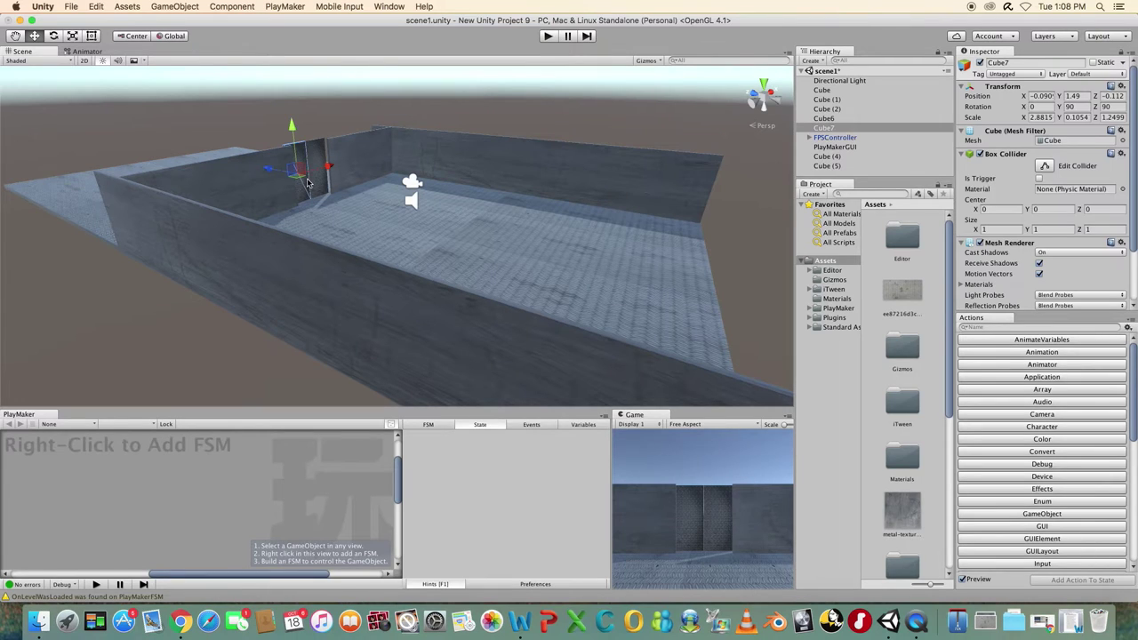
click(321, 181)
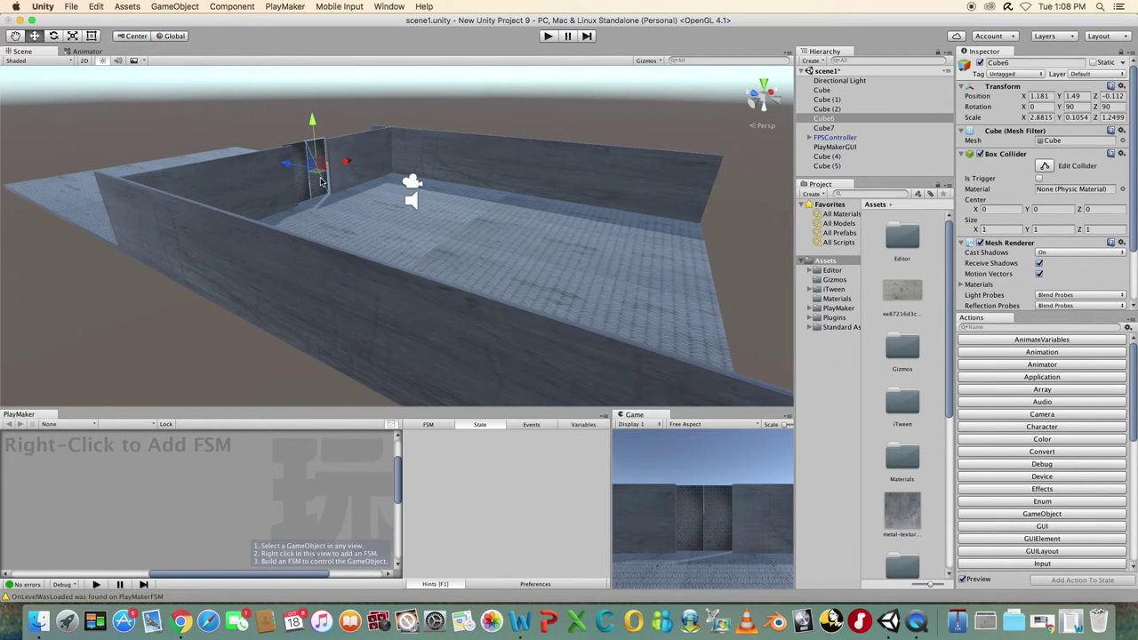
click(172, 6)
click(191, 20)
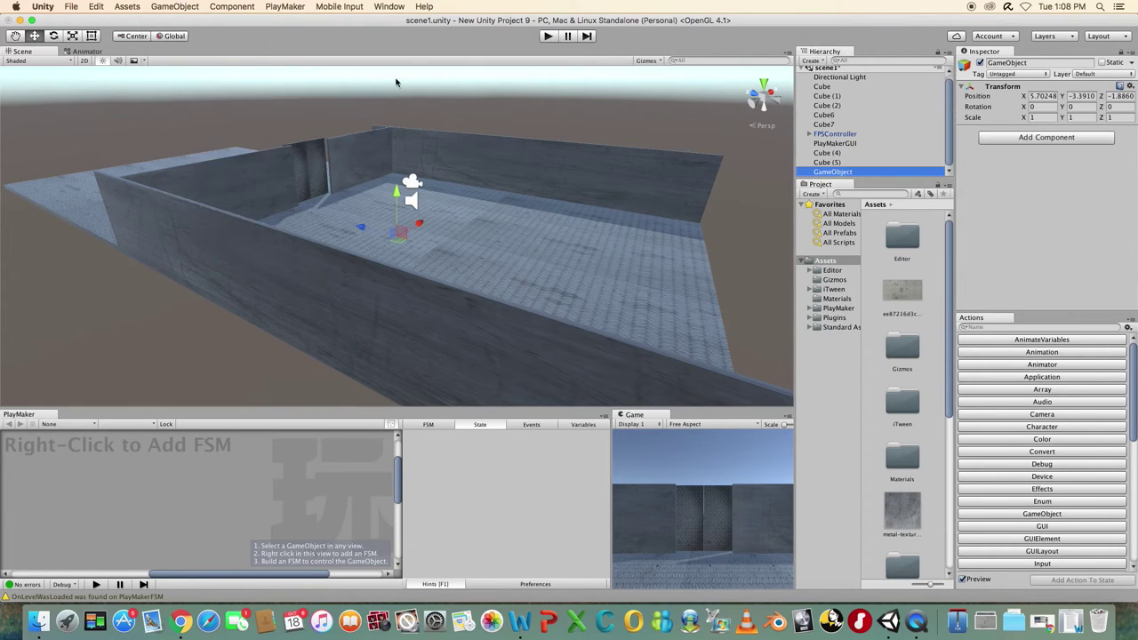
drag(399, 223, 343, 171)
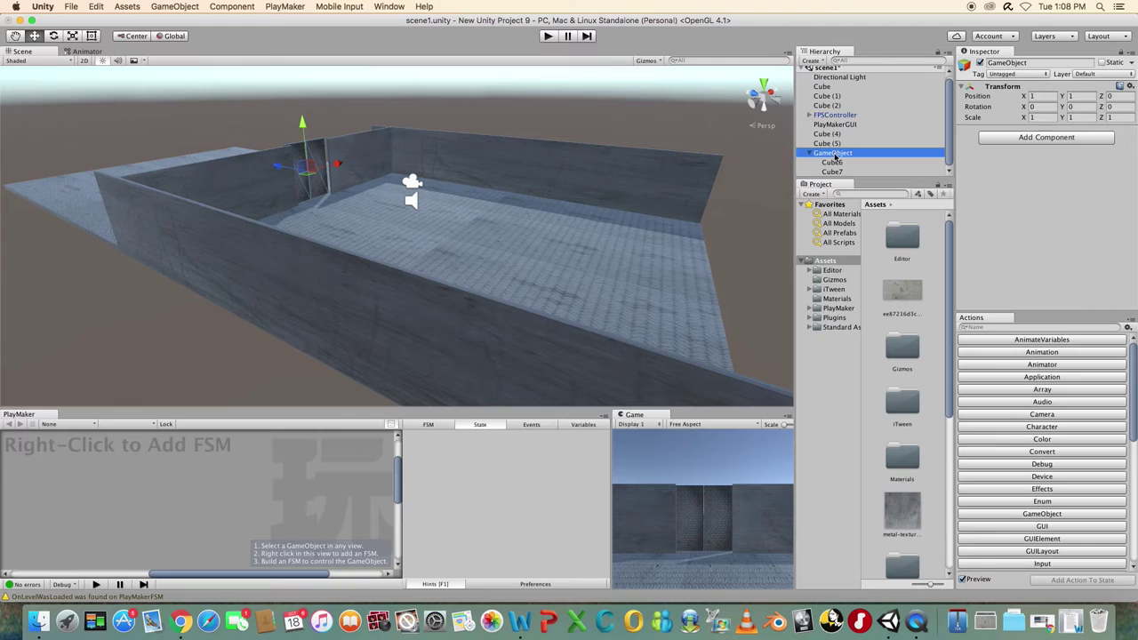
Rename the empty parent object of the two door panels as DoorParent
key(Return)
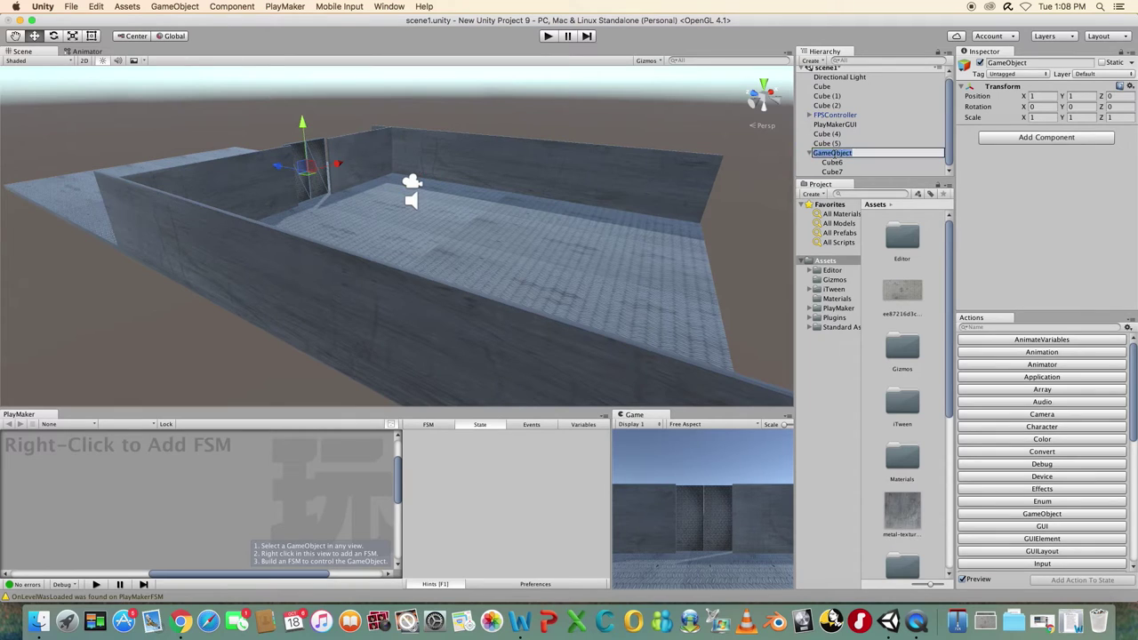
text(DoorParent)
key(Return)
Rename the child Cube6 as DoorR and the child Cube7 as DoorL
click(835, 163)
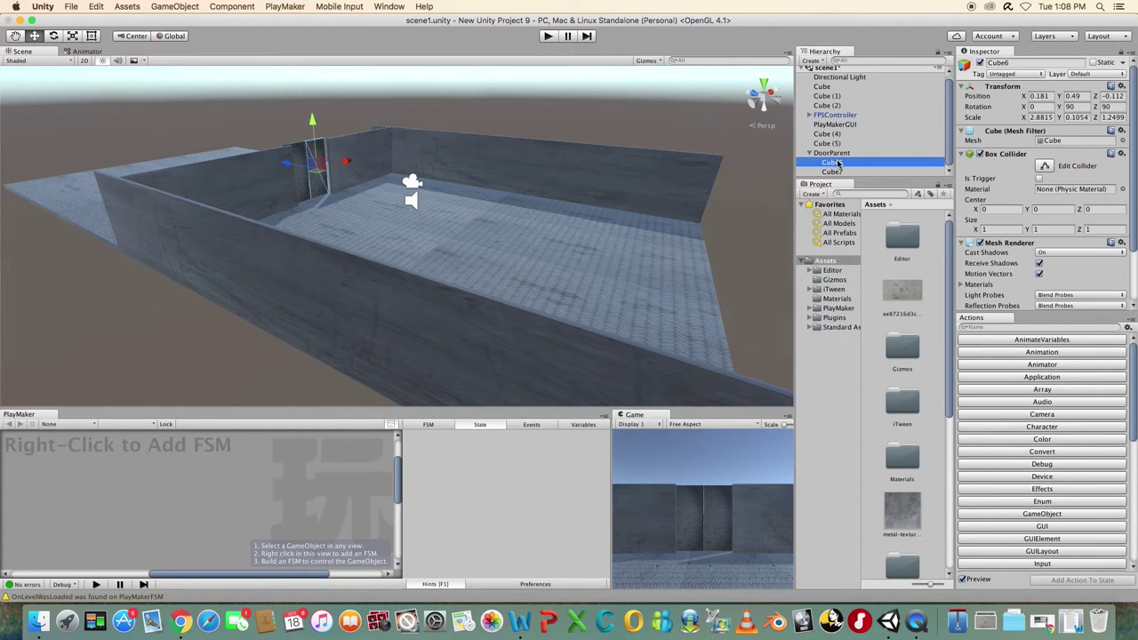
key(Return)
text(Doo)
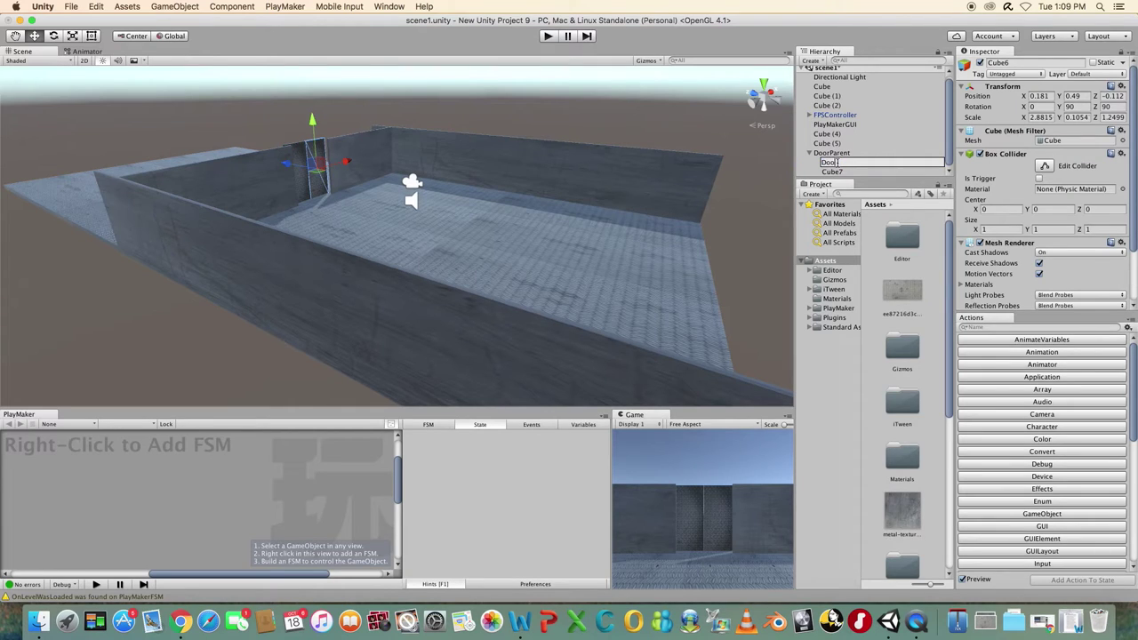
text(rR)
key(Return)
click(840, 172)
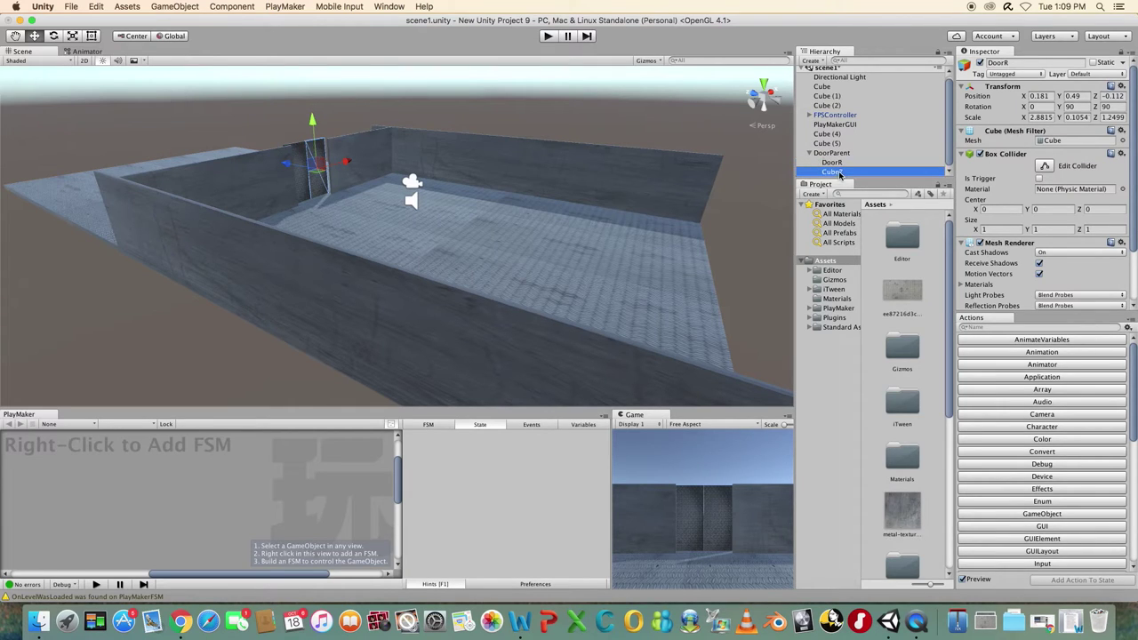
key(Return)
text(DoorL)
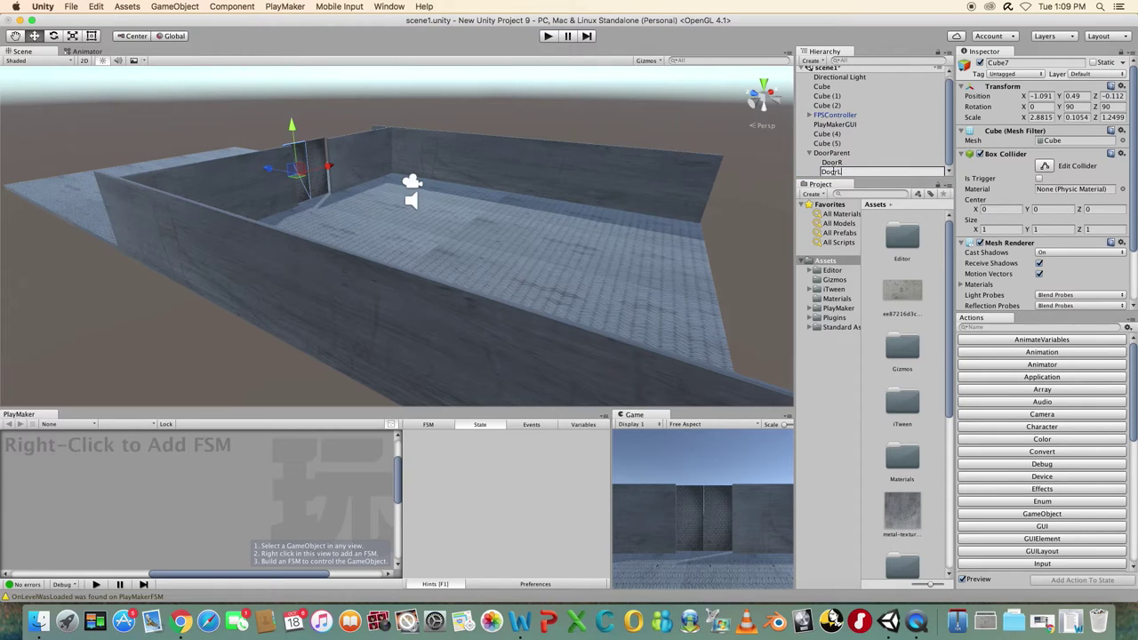
key(Return)
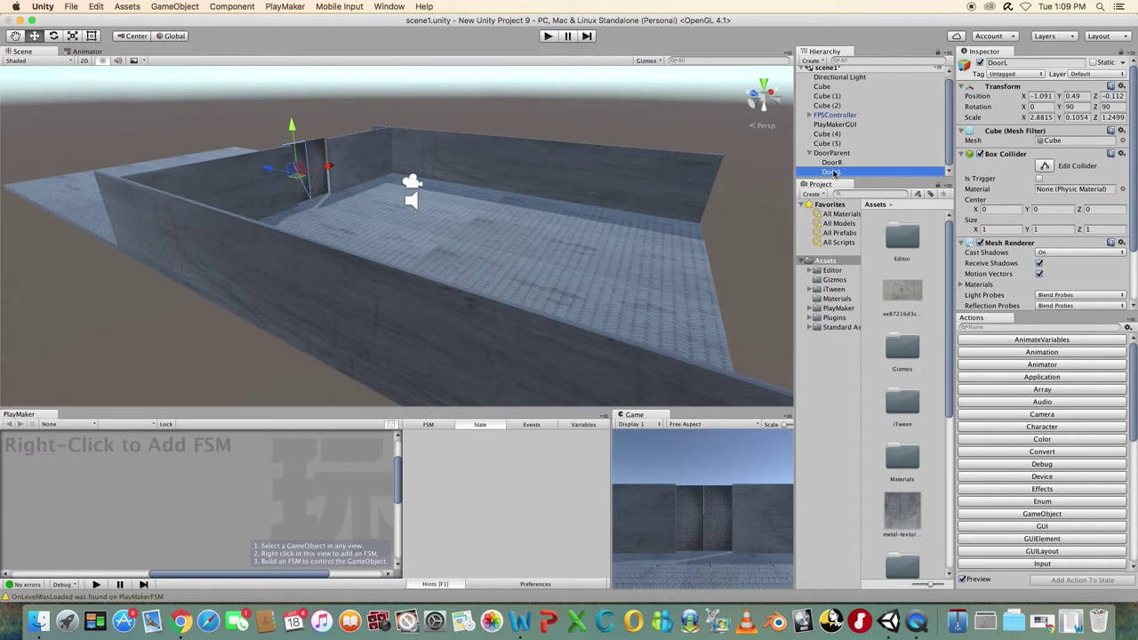
Open the Animation window for DoorParent and dock it beneath the Scene view
click(833, 154)
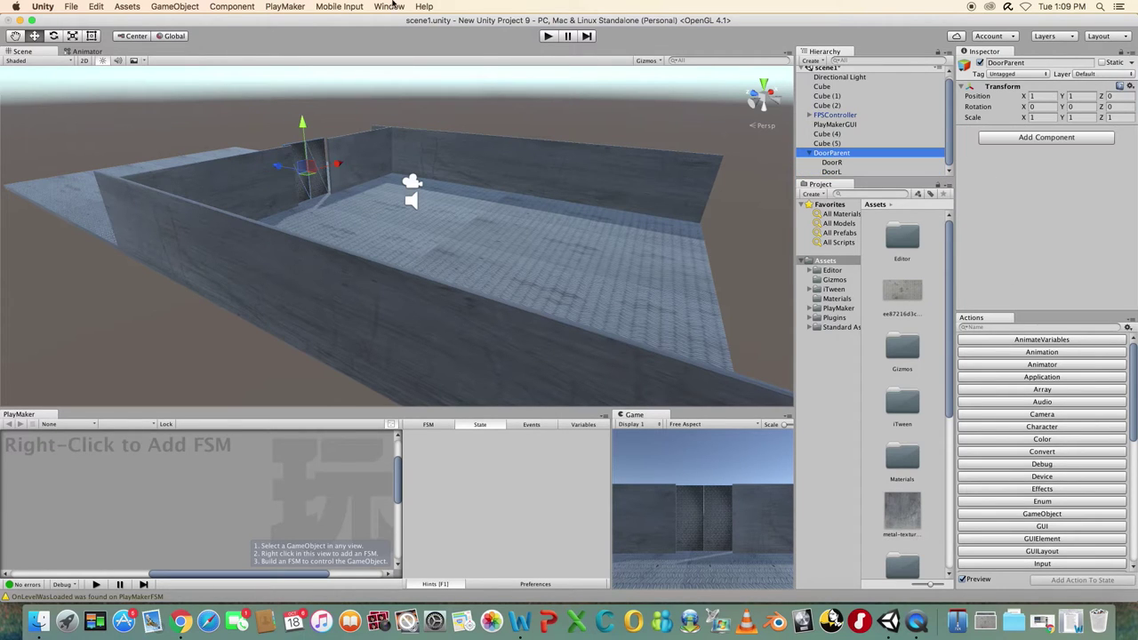
click(389, 7)
click(400, 148)
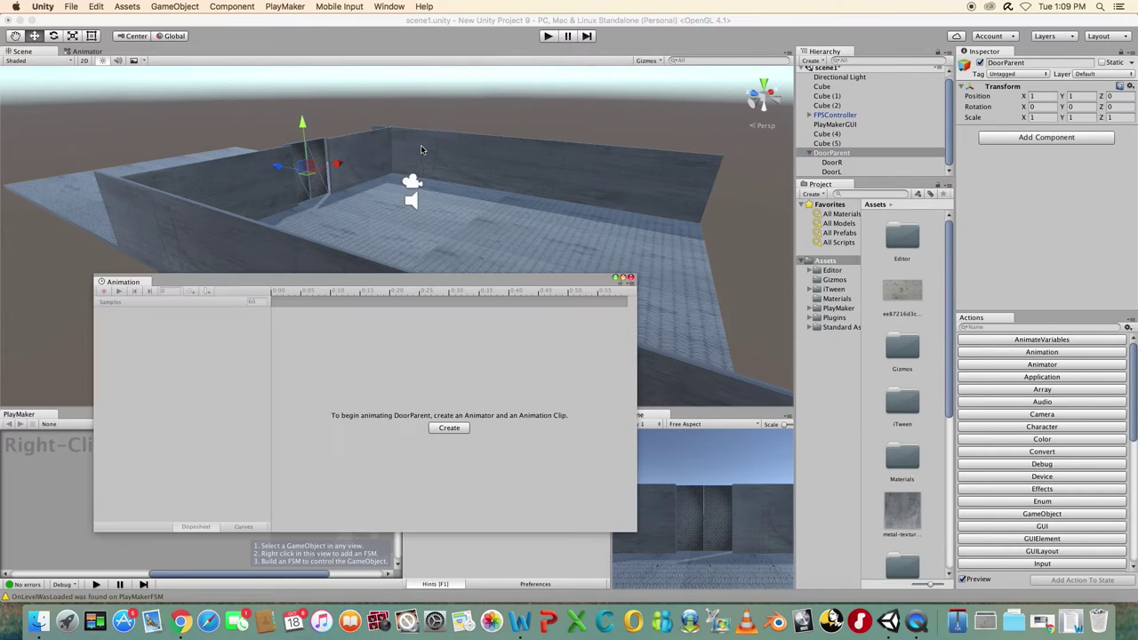
drag(109, 285, 40, 354)
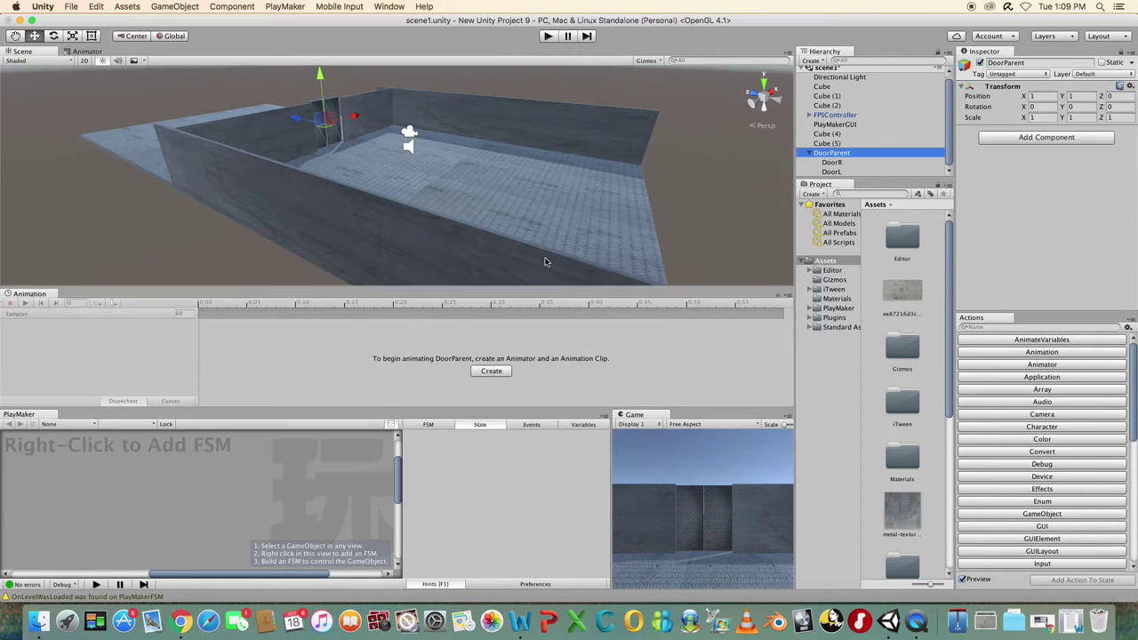
Create an animation clip named DoorIdle for DoorParent and save it in Assets
click(499, 373)
text(DoorIdle)
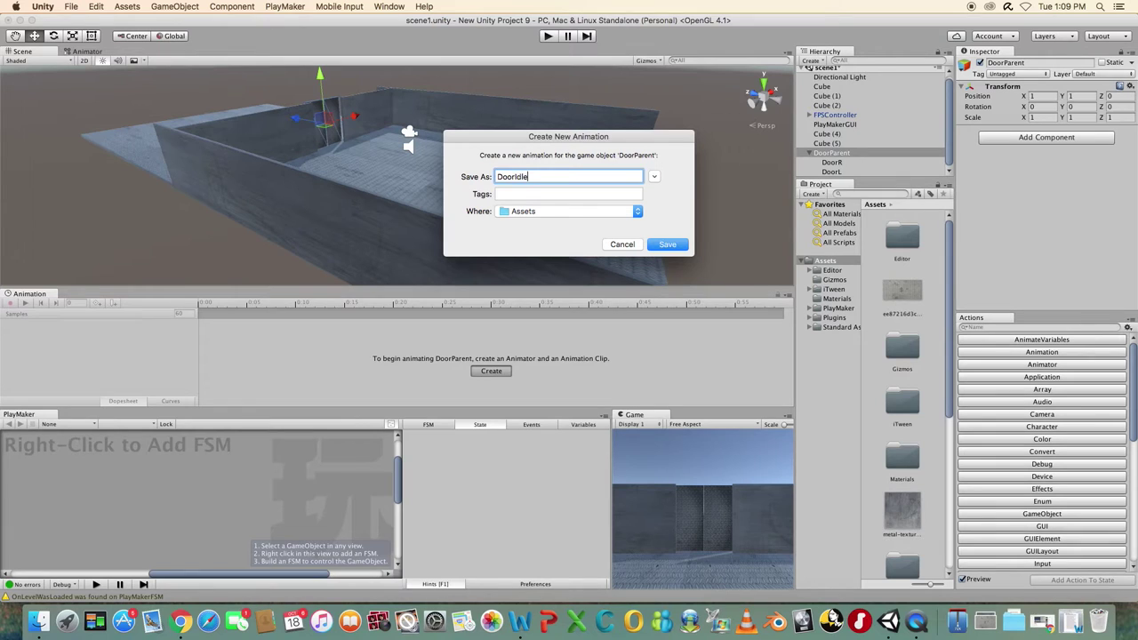
key(Return)
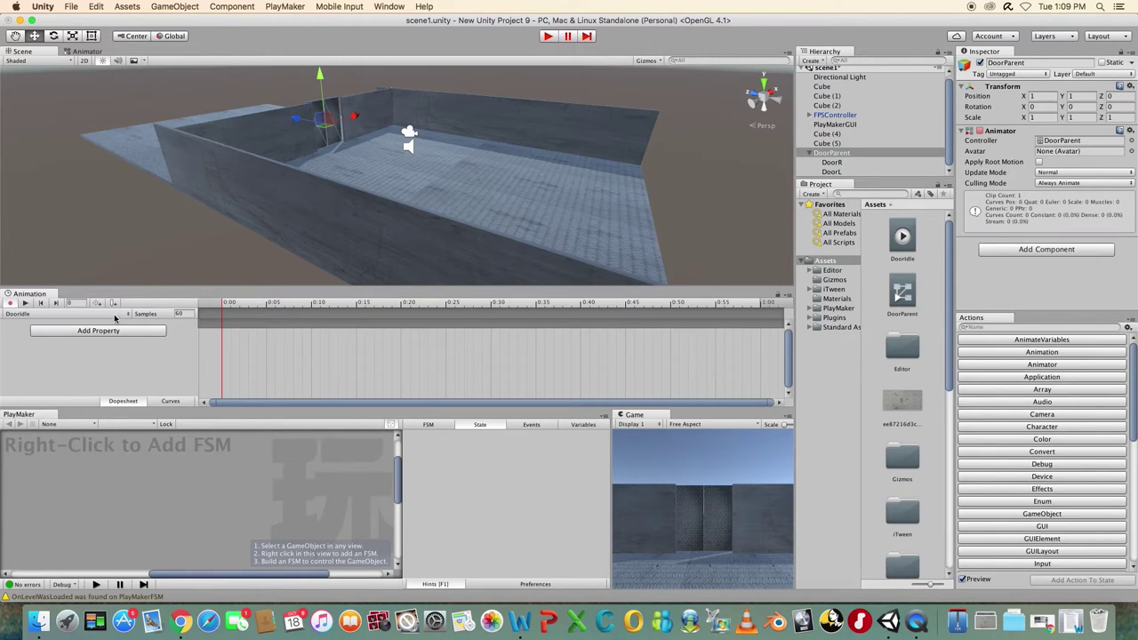
Create a second animation clip for DoorParent named DoorOpen and save it in Assets
click(115, 314)
click(53, 330)
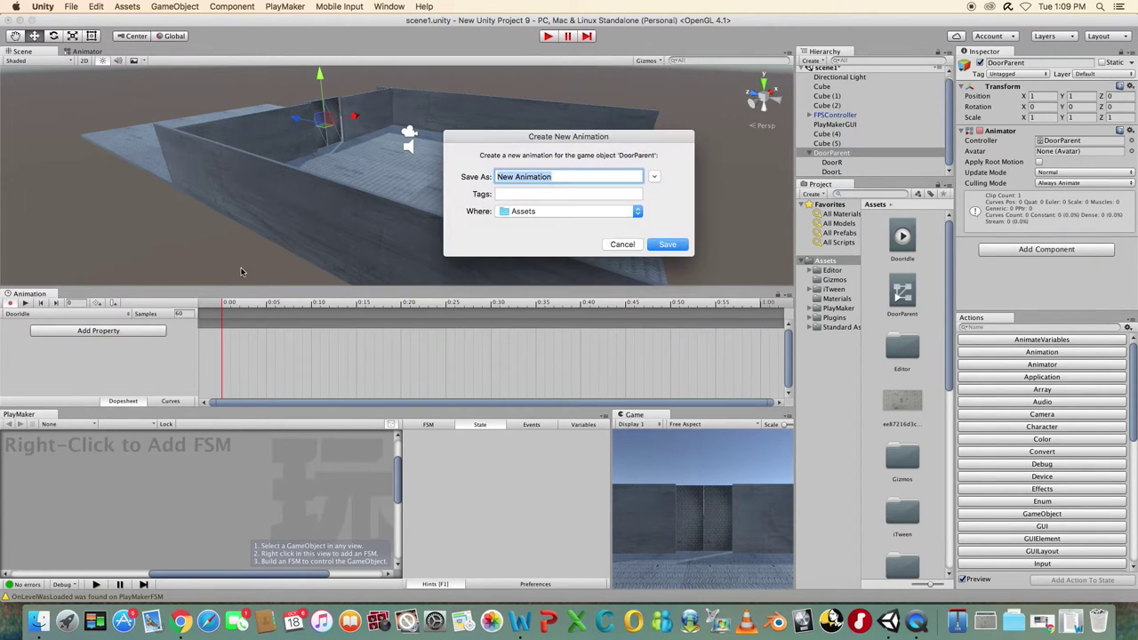
text(DoorOpen)
key(Return)
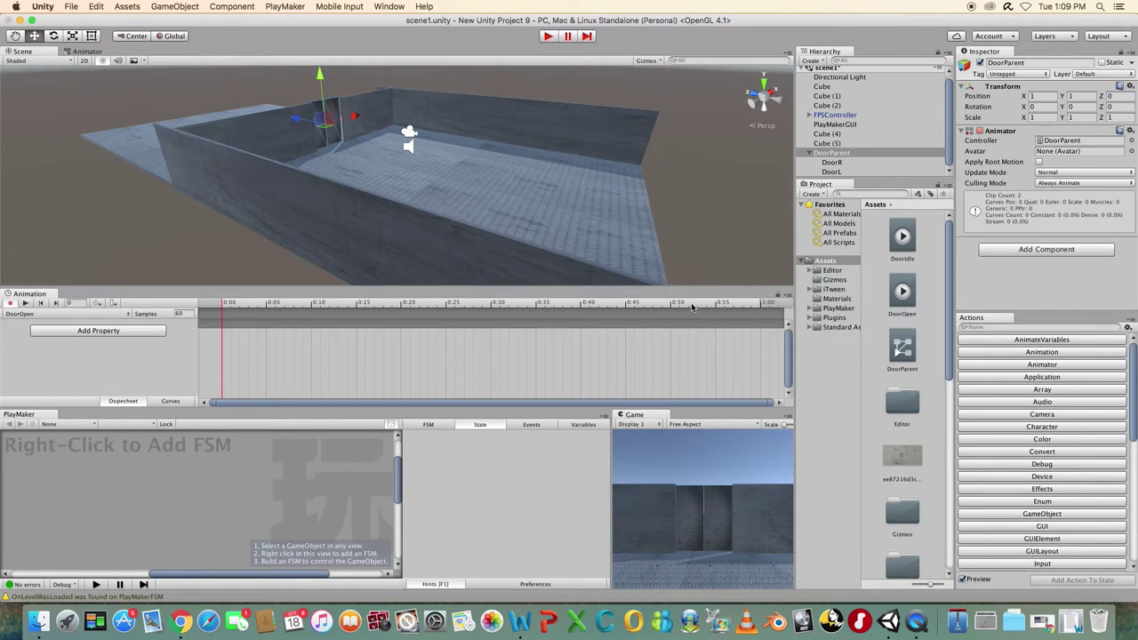
In the DoorOpen clip, keyframe DoorR and DoorL slid apart at 1:00, with DoorL at about X -2.23
drag(742, 304, 762, 308)
scroll(368, 121, up, 5)
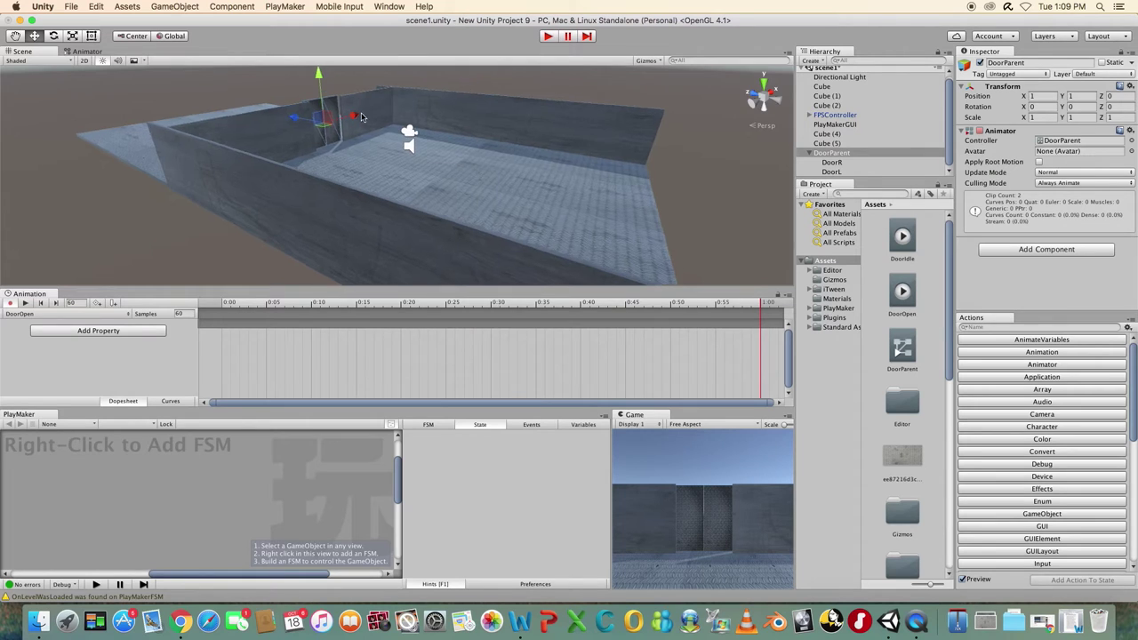
alt+drag(534, 103, 304, 125)
scroll(372, 147, up, 5)
key(super+z)
click(831, 161)
click(338, 120)
drag(747, 302, 760, 282)
Create a third animation clip for DoorParent named DoorClose and save it in Assets
click(123, 316)
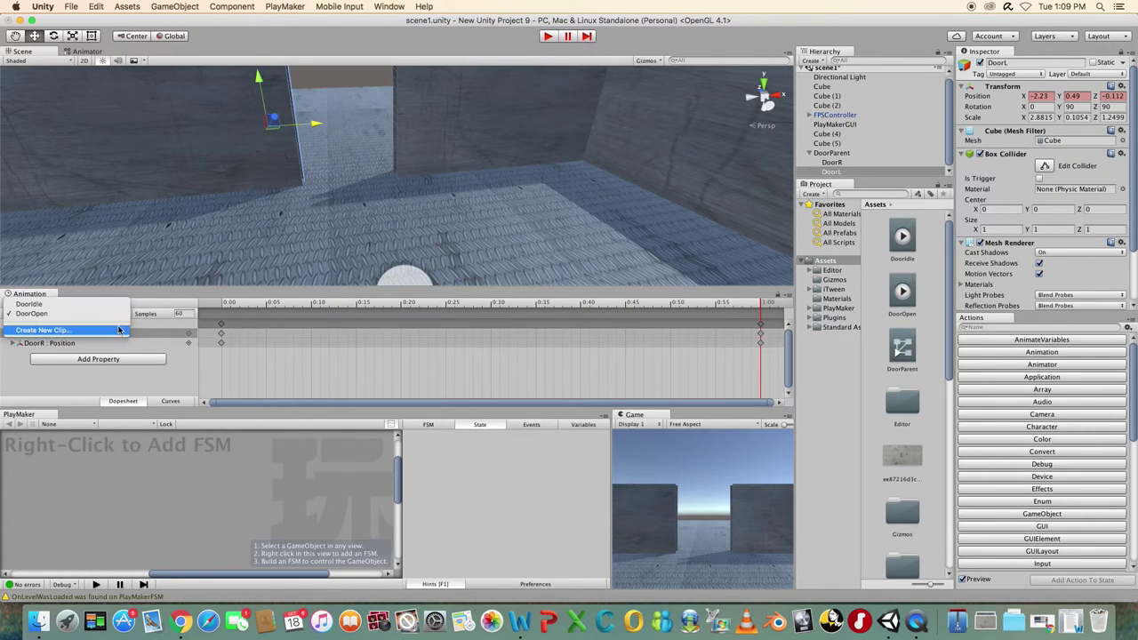
click(118, 329)
text(Door)
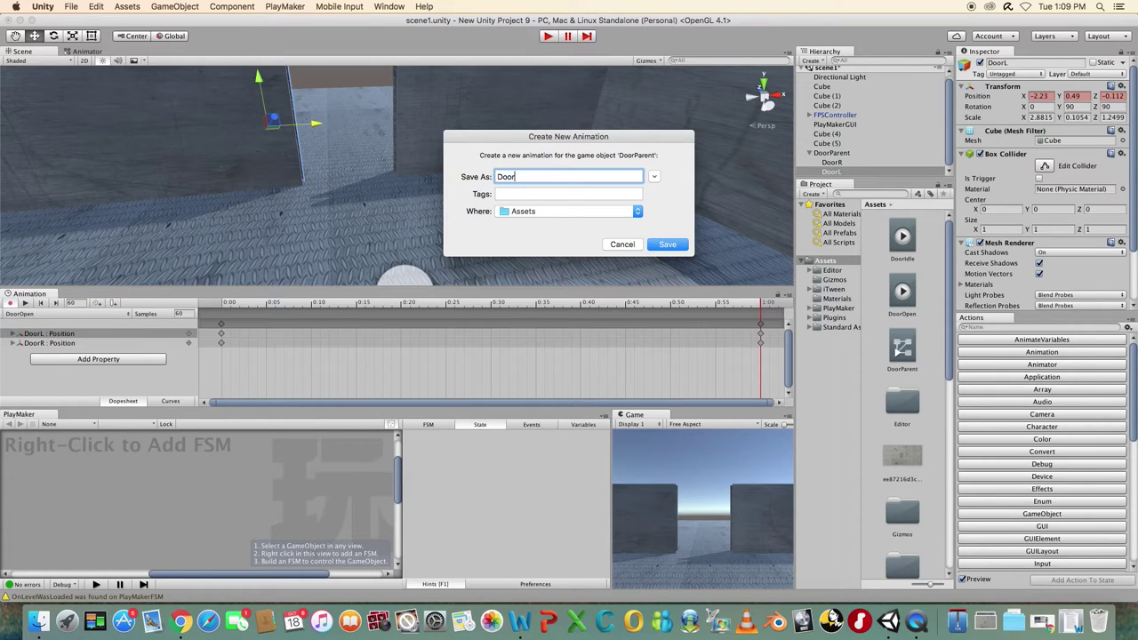
text(Close)
key(Return)
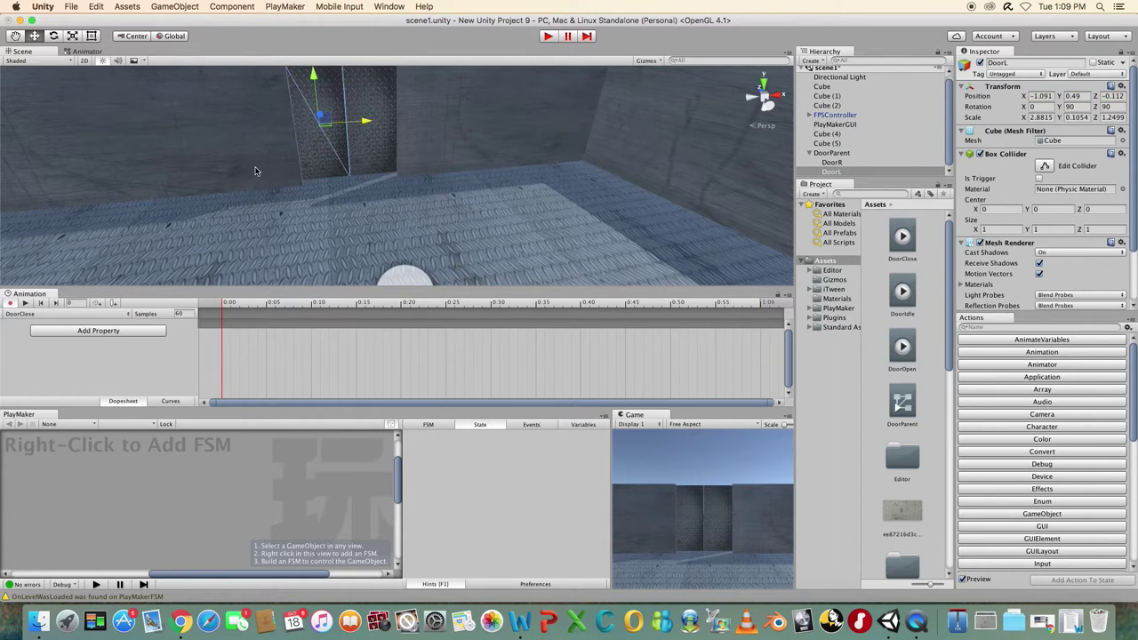
In the DoorClose clip, keyframe the doors open at 0:00, with DoorL at about X -2.2 and DoorR at about X 1.29
drag(364, 124, 316, 123)
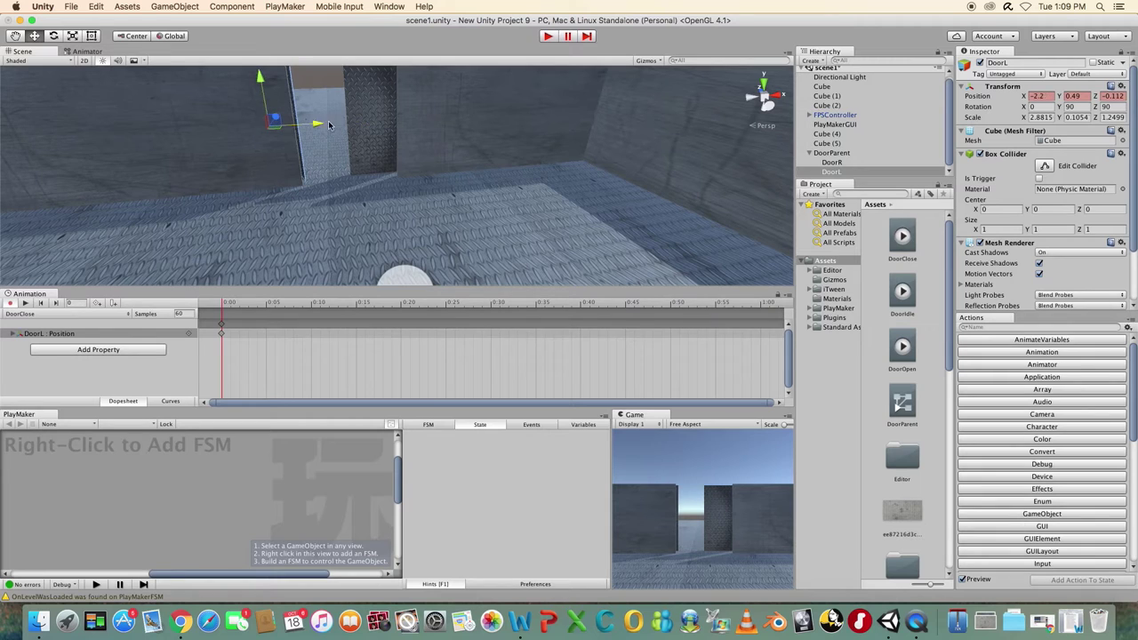
click(353, 122)
drag(399, 121, 443, 123)
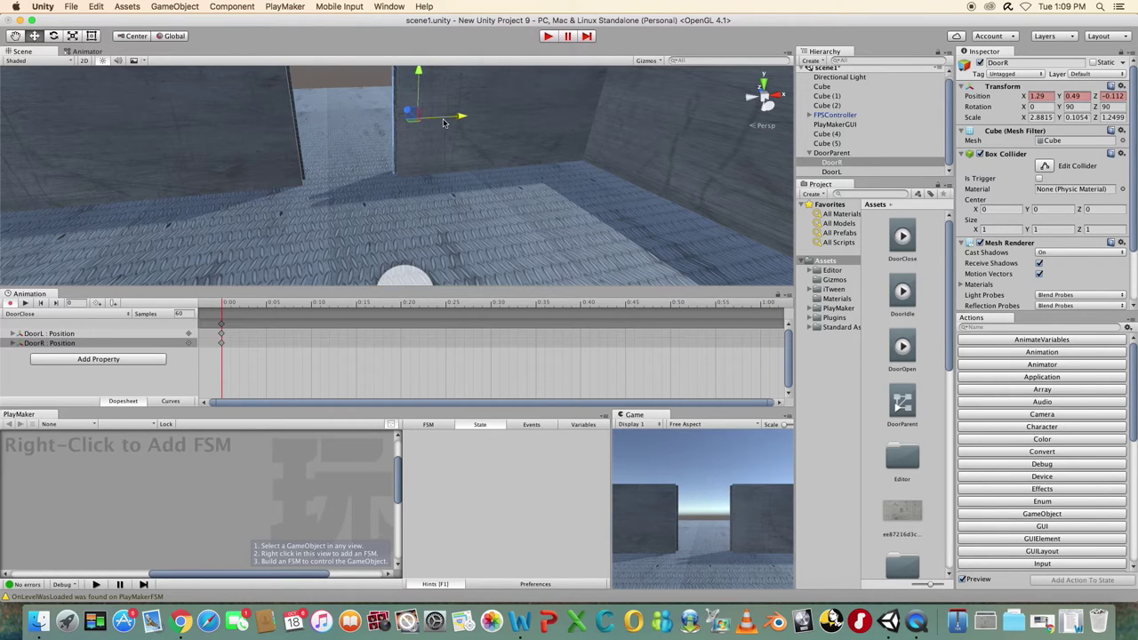
Keyframe DoorR and DoorL slid back together at 1:00 in the DoorClose clip
drag(389, 306, 761, 306)
drag(461, 121, 367, 125)
click(298, 130)
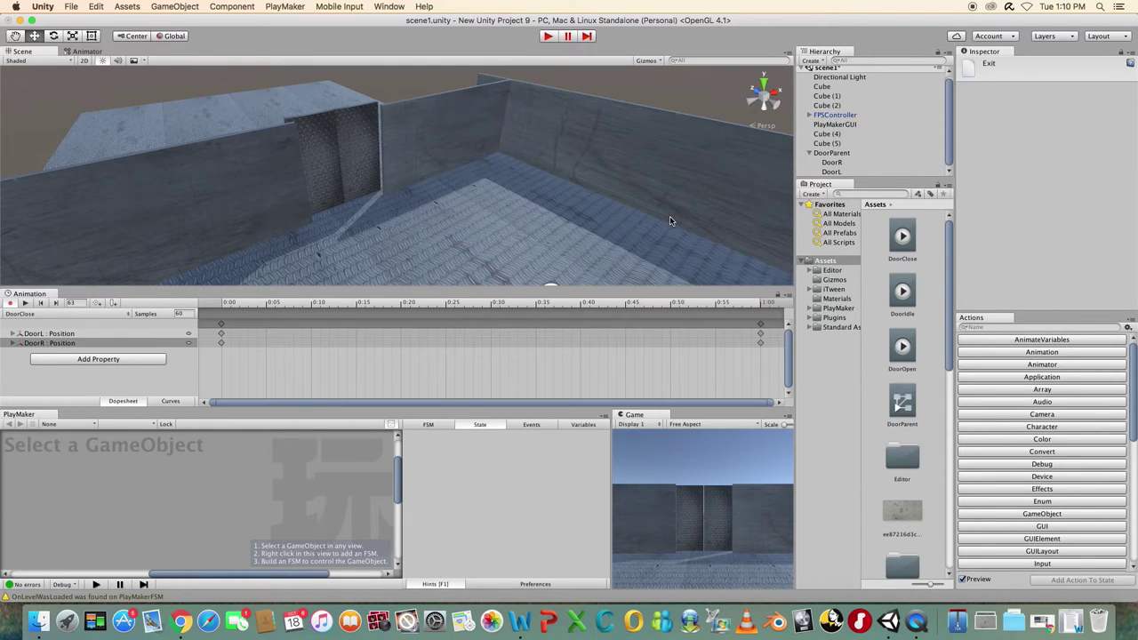
Turn off Loop Time for the DoorClose, DoorIdle and DoorOpen clips
click(901, 238)
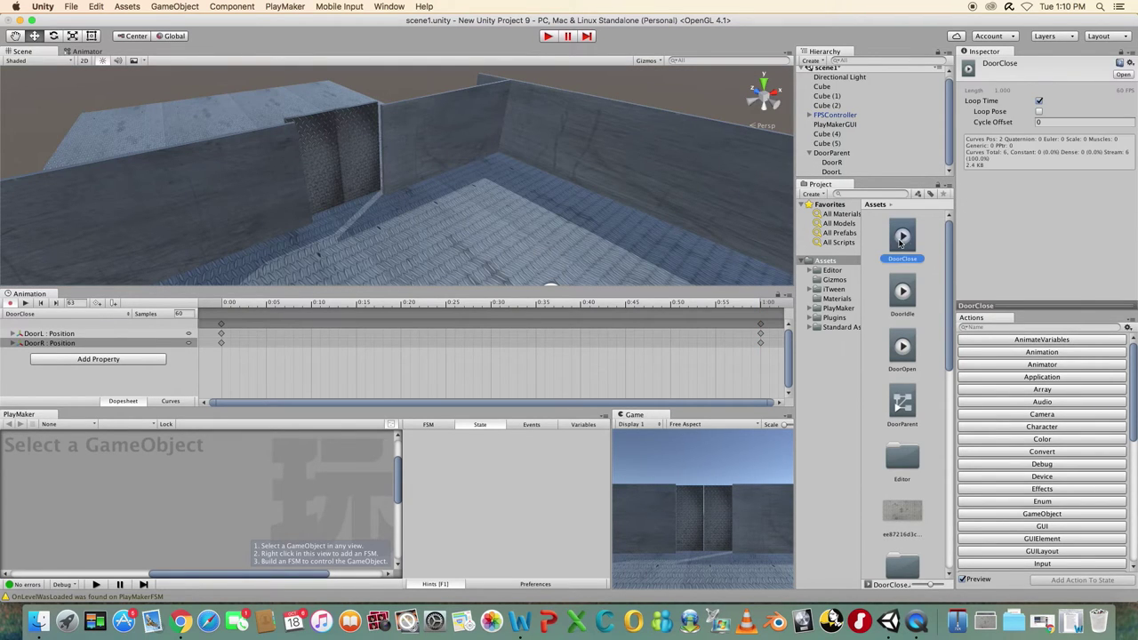
click(1040, 102)
click(903, 291)
click(1038, 101)
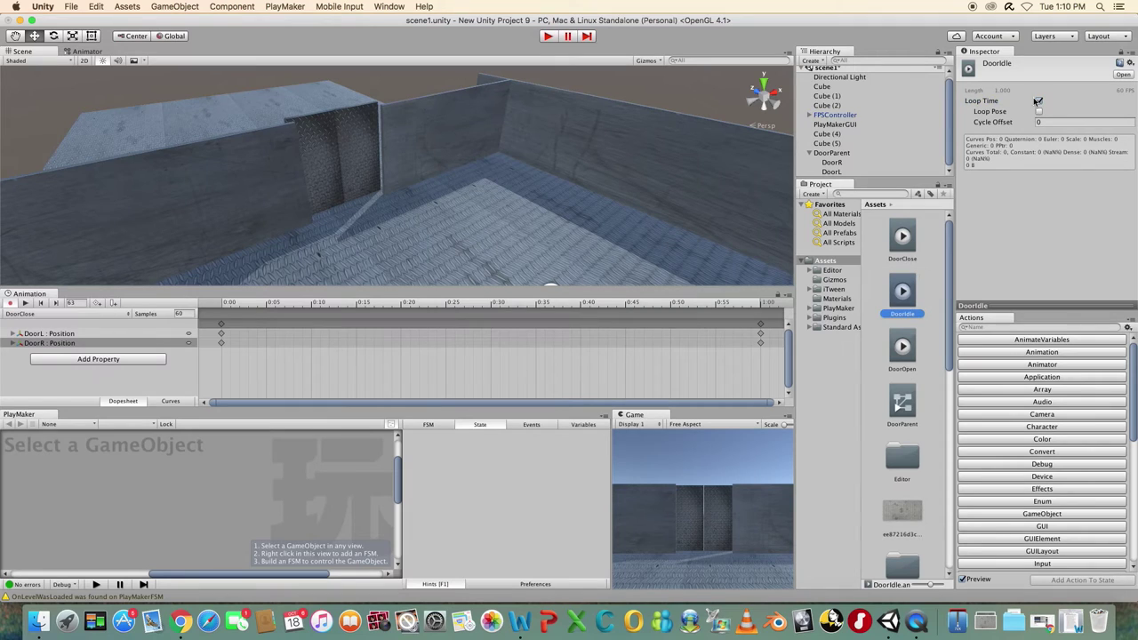
click(903, 347)
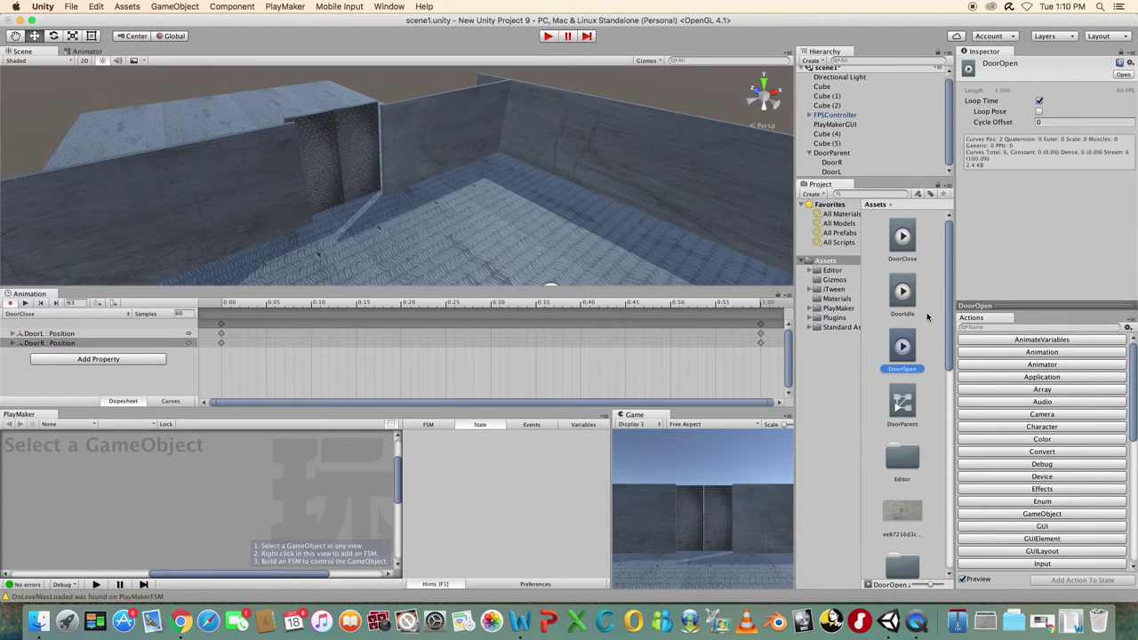
click(1040, 101)
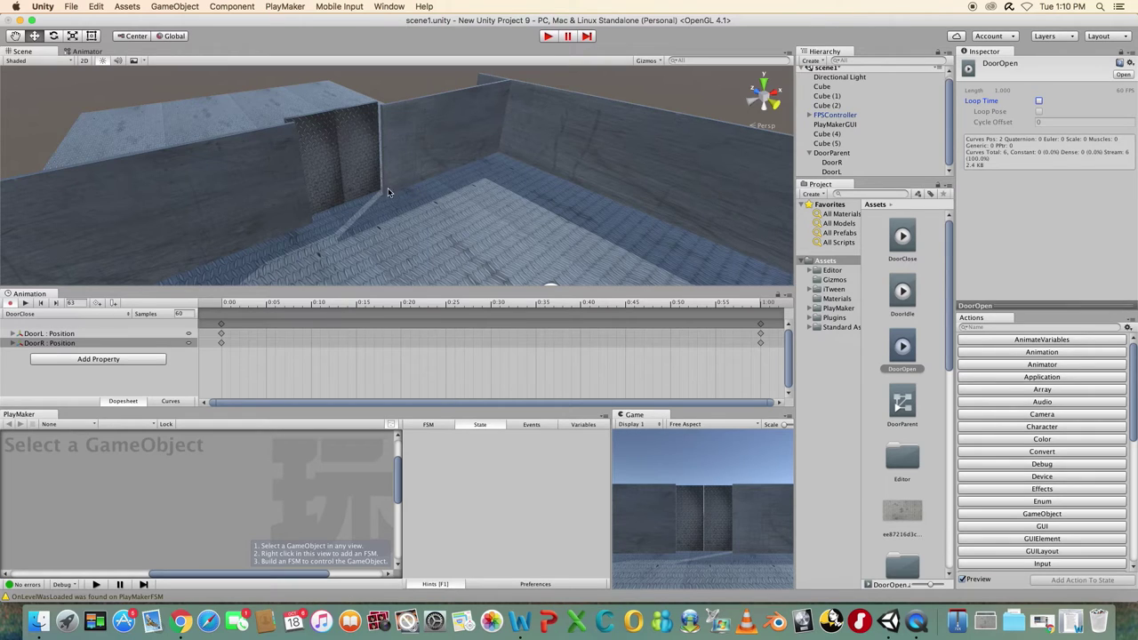
Open the DoorParent animator controller and arrange its states with DoorIdle beside Entry, DoorOpen above it, DoorClose below it and Exit beyond them
click(832, 153)
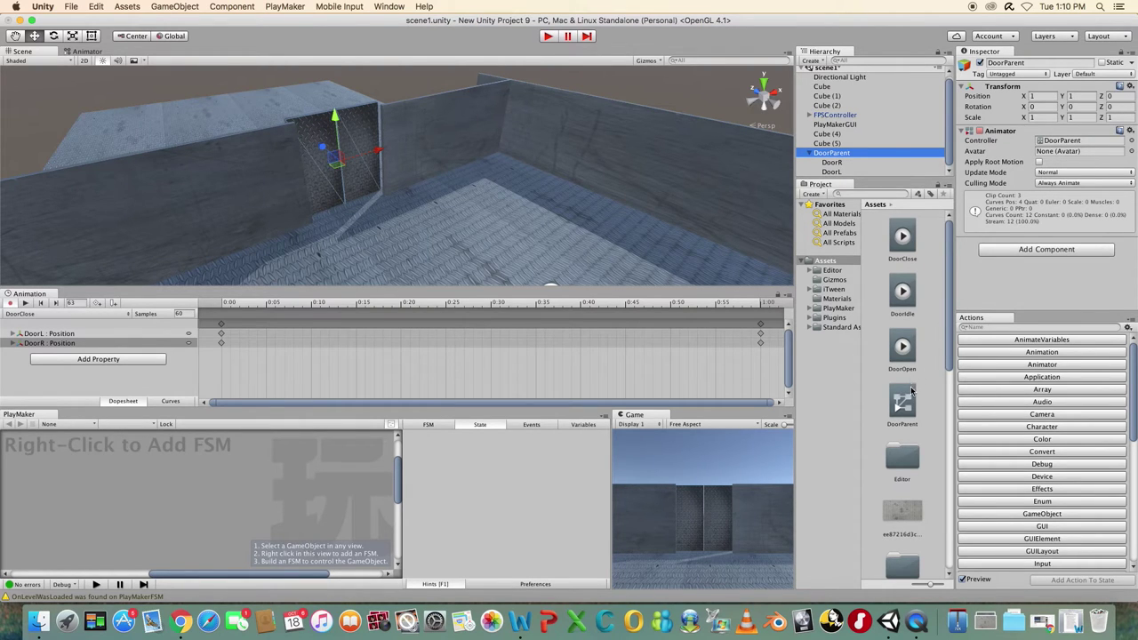
double_click(904, 402)
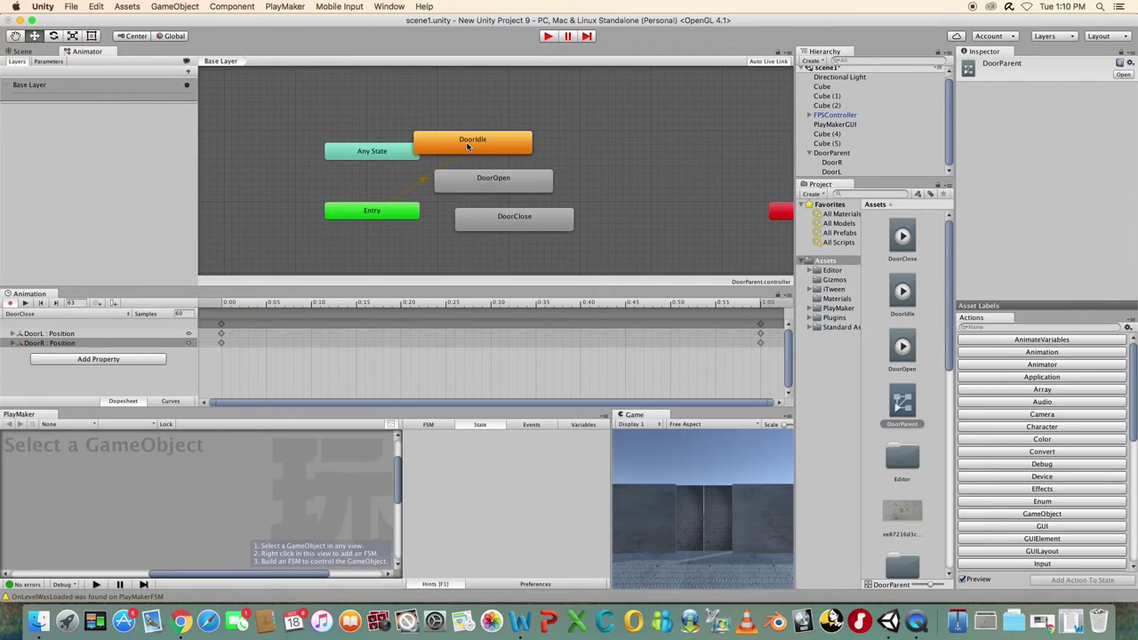
drag(468, 147, 554, 139)
drag(511, 189, 598, 190)
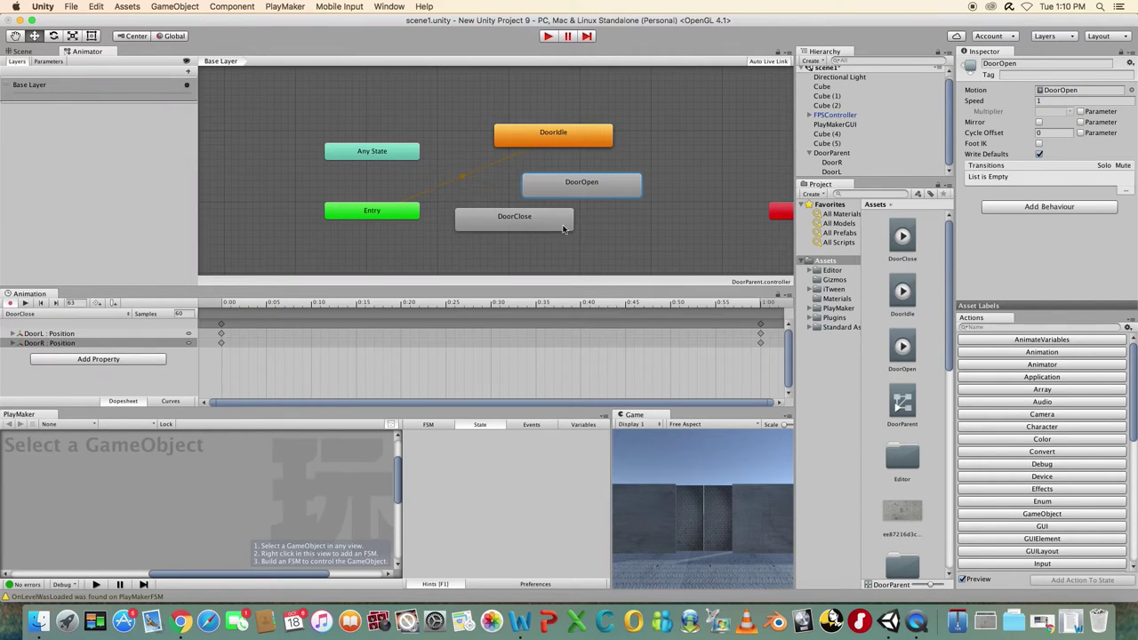
drag(563, 229, 667, 238)
drag(781, 213, 698, 191)
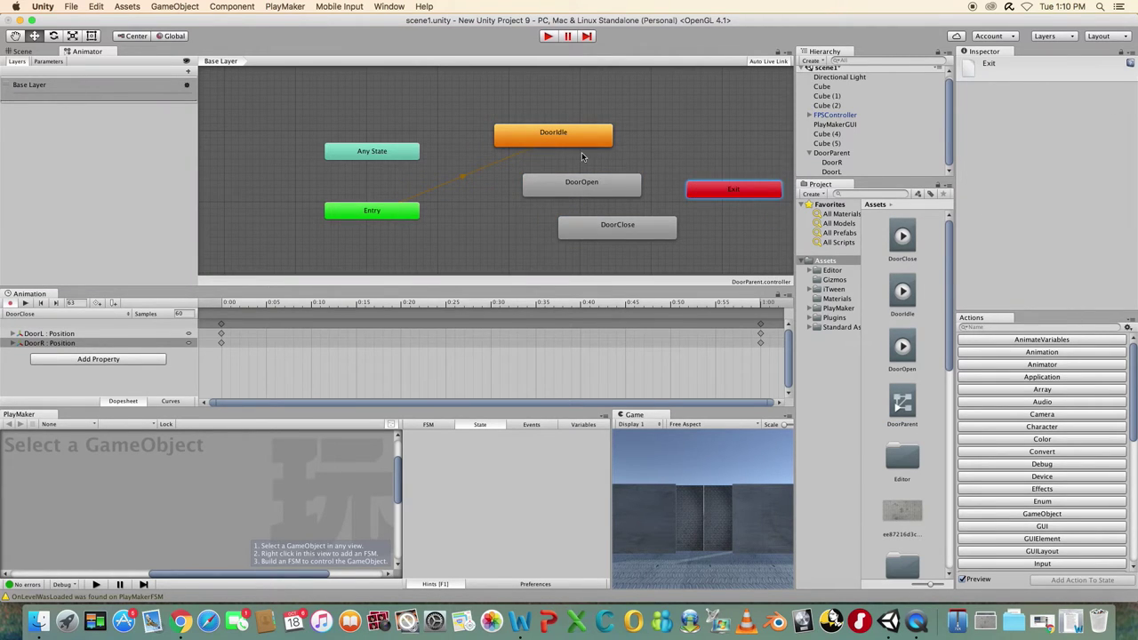
drag(560, 137, 523, 210)
drag(578, 178, 556, 158)
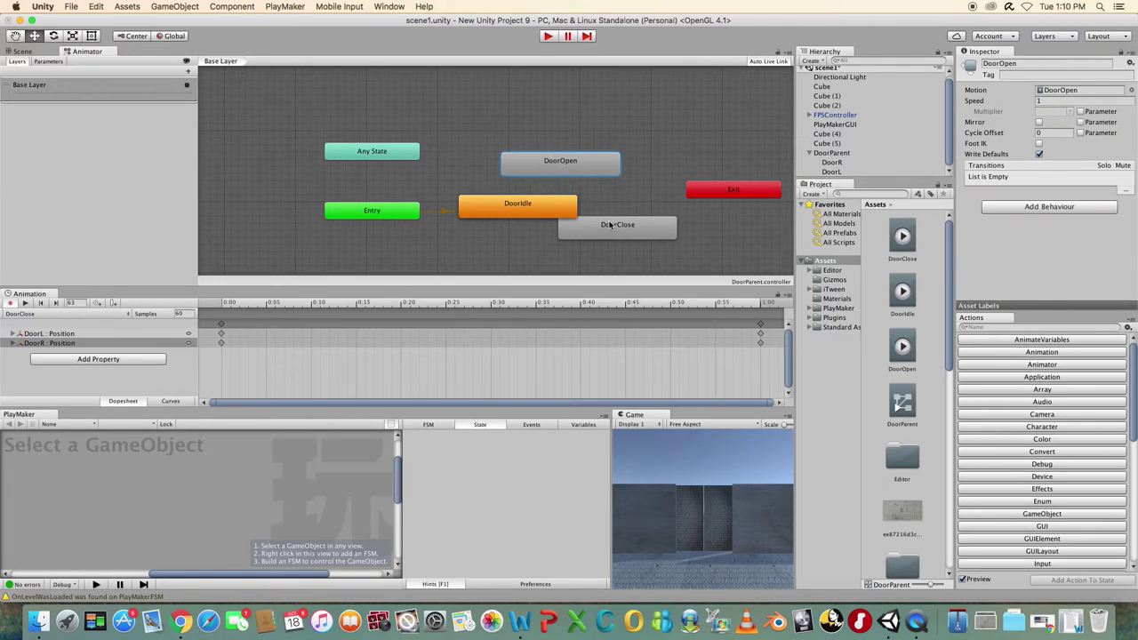
drag(609, 225, 553, 243)
drag(709, 194, 647, 207)
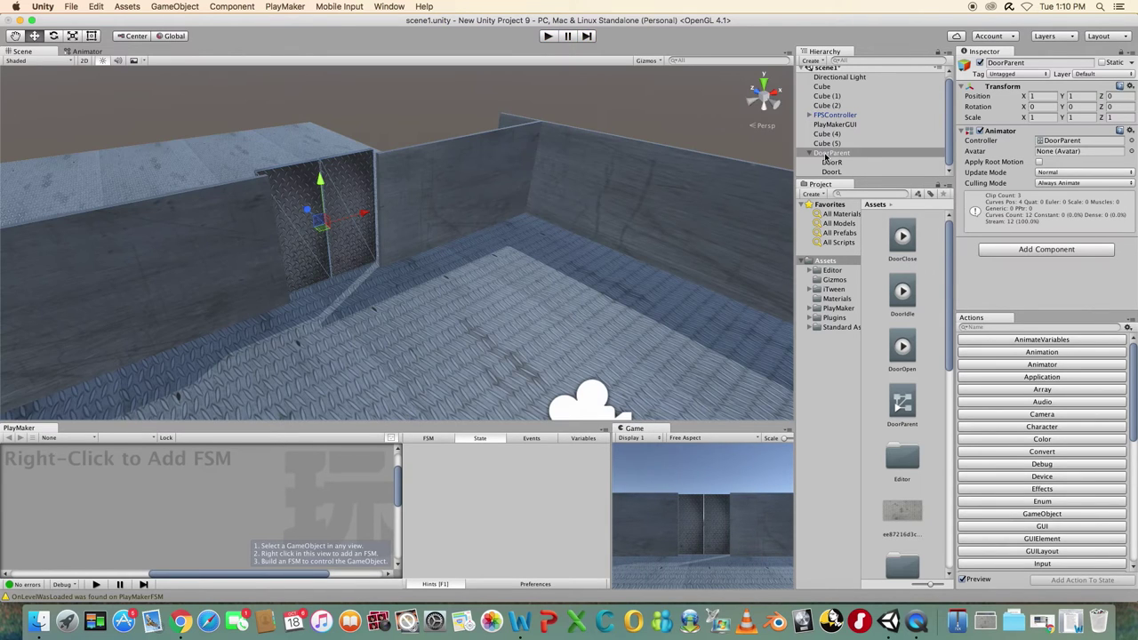
Add a Box Collider component to DoorParent and make it a trigger
click(825, 155)
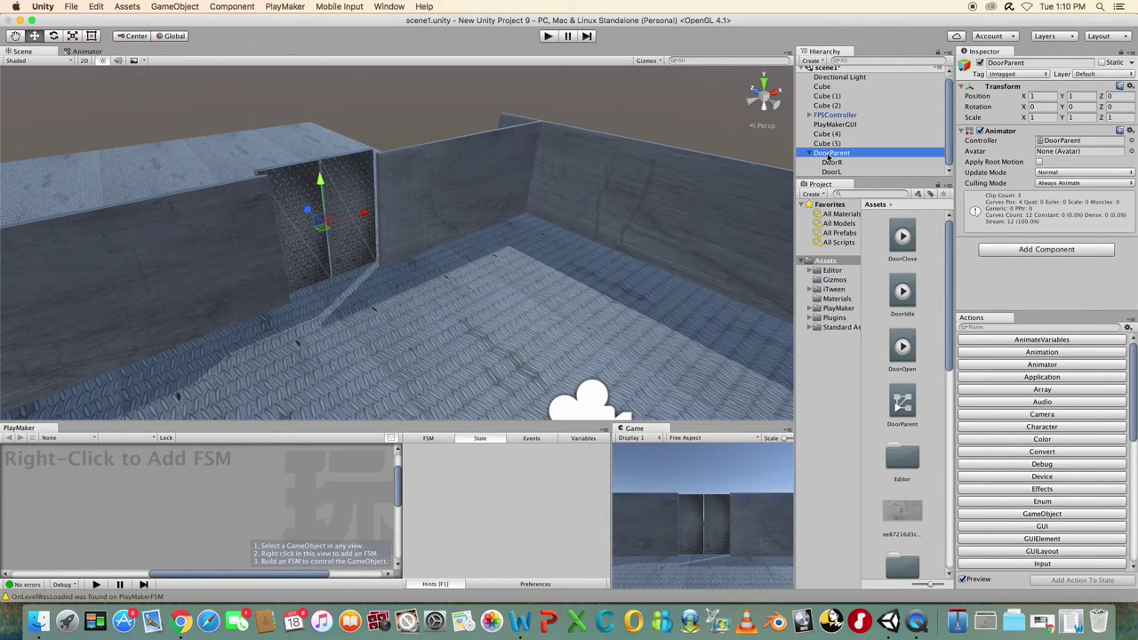
click(1035, 250)
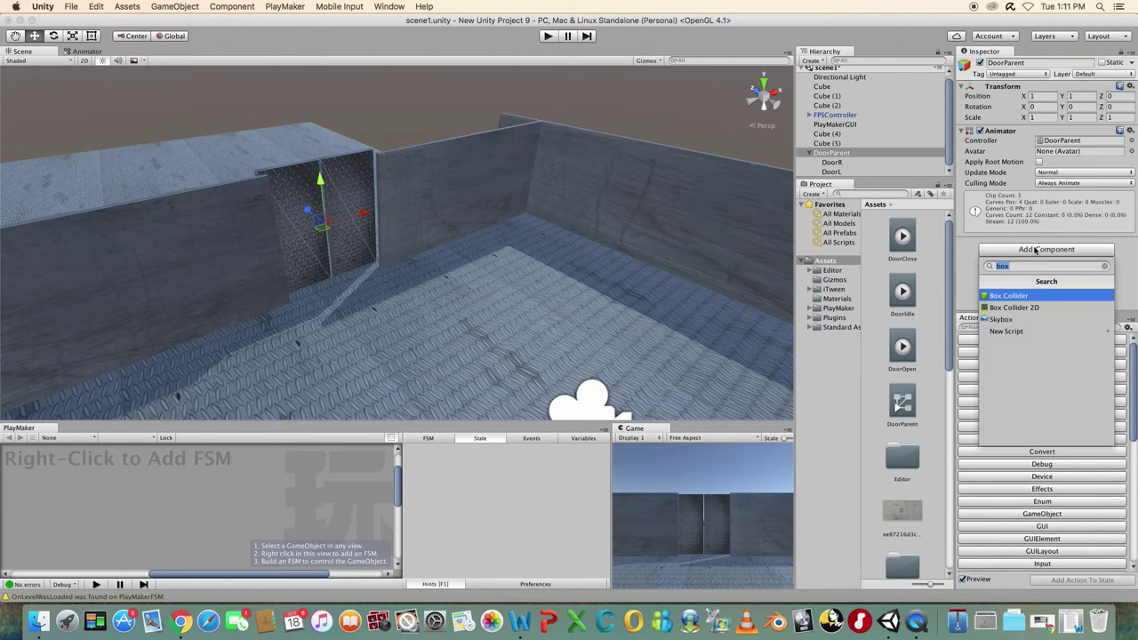
click(1009, 296)
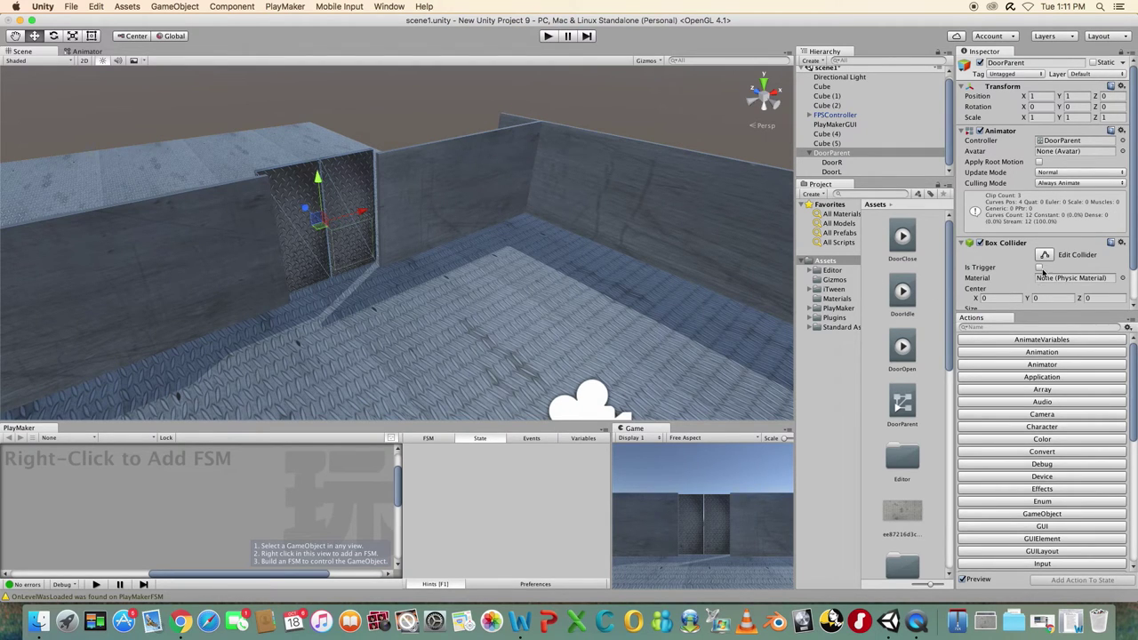
click(1039, 268)
Set the DoorParent collider's center to X -0.5, Y 1, Z -0.5 and its size to X 3, Y 3, Z 4
scroll(1037, 273, down, 2)
click(1049, 263)
text(1)
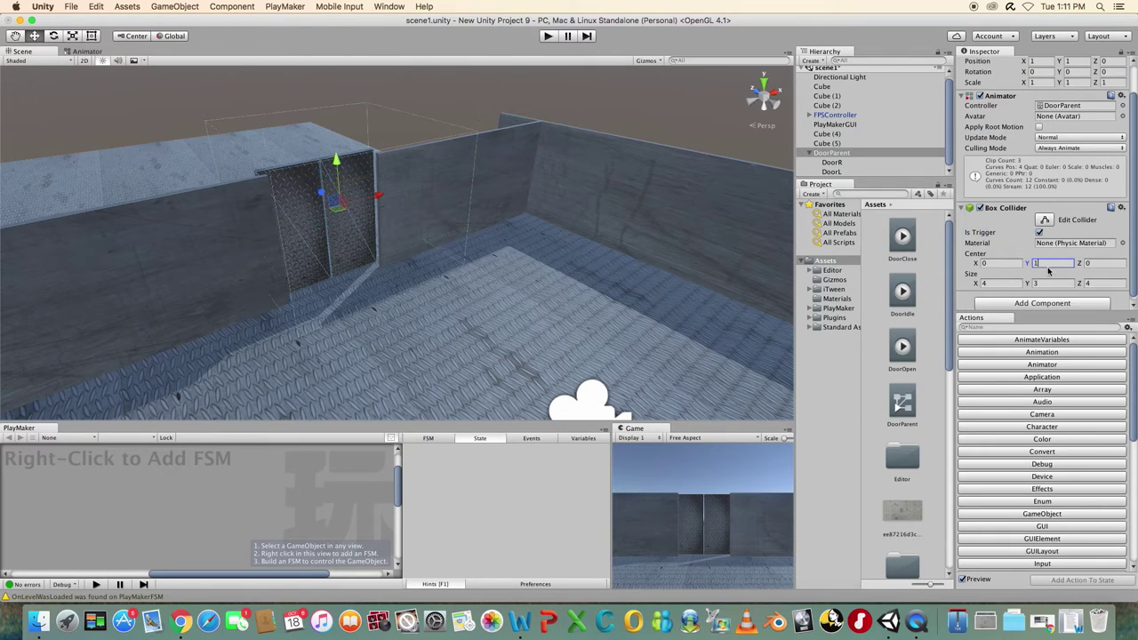
click(974, 283)
text(3)
click(997, 263)
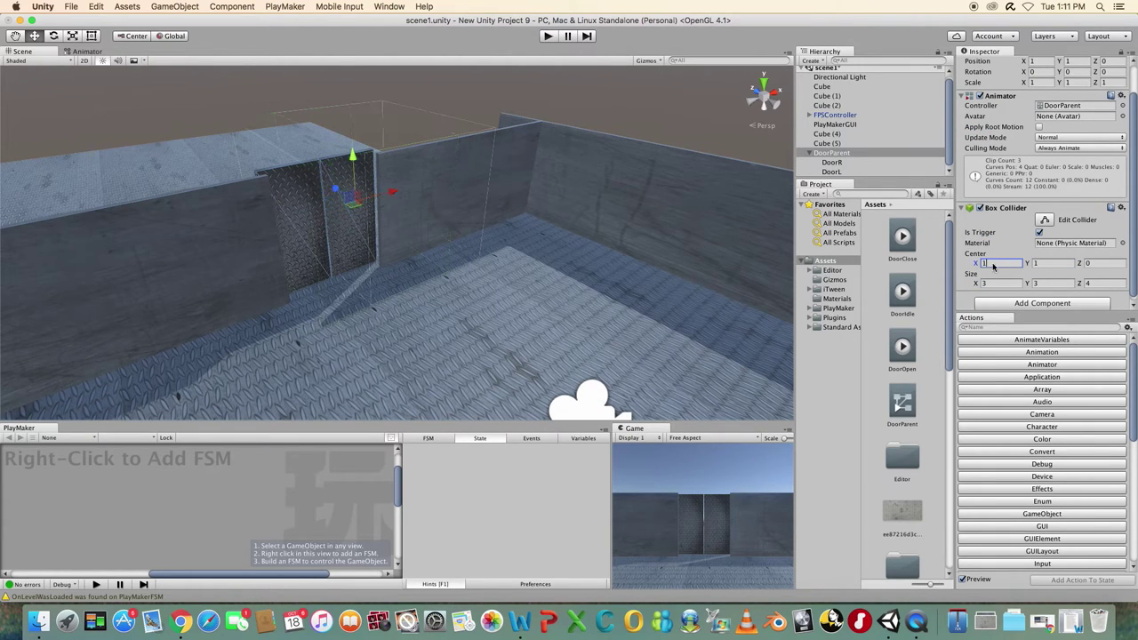
text(-1)
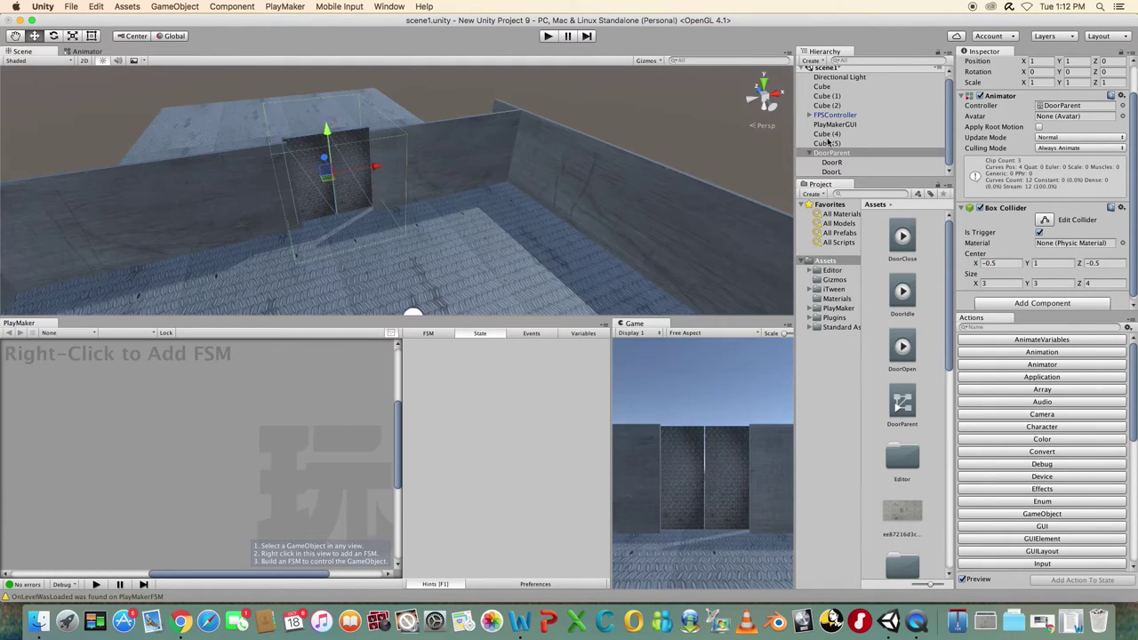
Add a PlayMaker FSM to DoorParent and create State 2 and State 3 in a row beside State 1
click(831, 153)
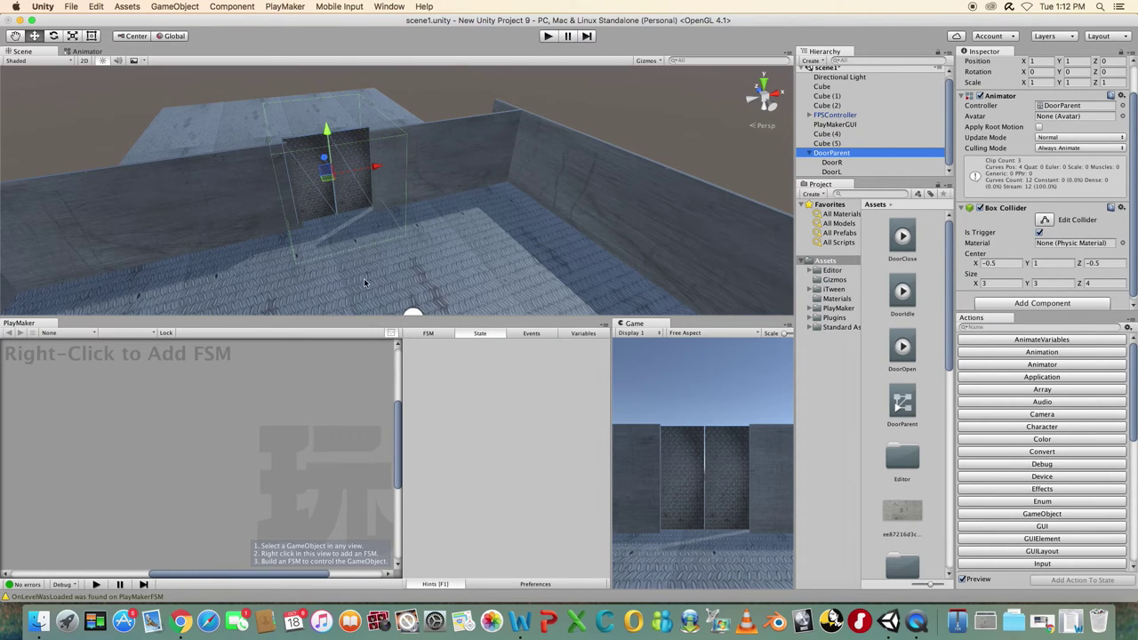
right_click(135, 396)
click(151, 399)
right_click(153, 398)
click(173, 405)
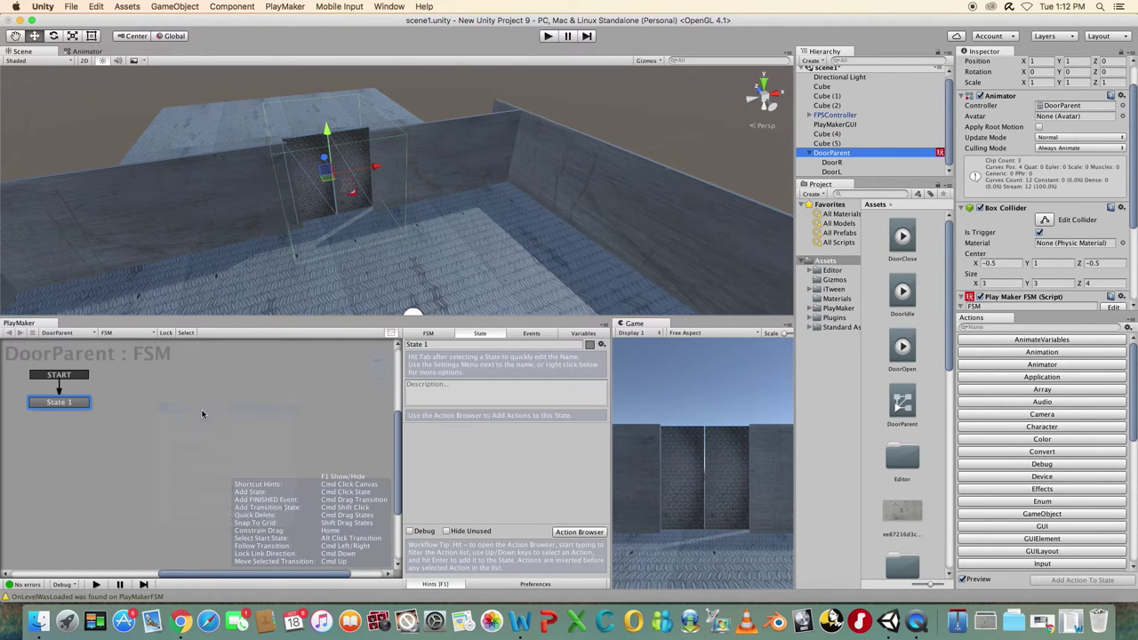
right_click(271, 425)
click(271, 426)
drag(149, 411, 140, 413)
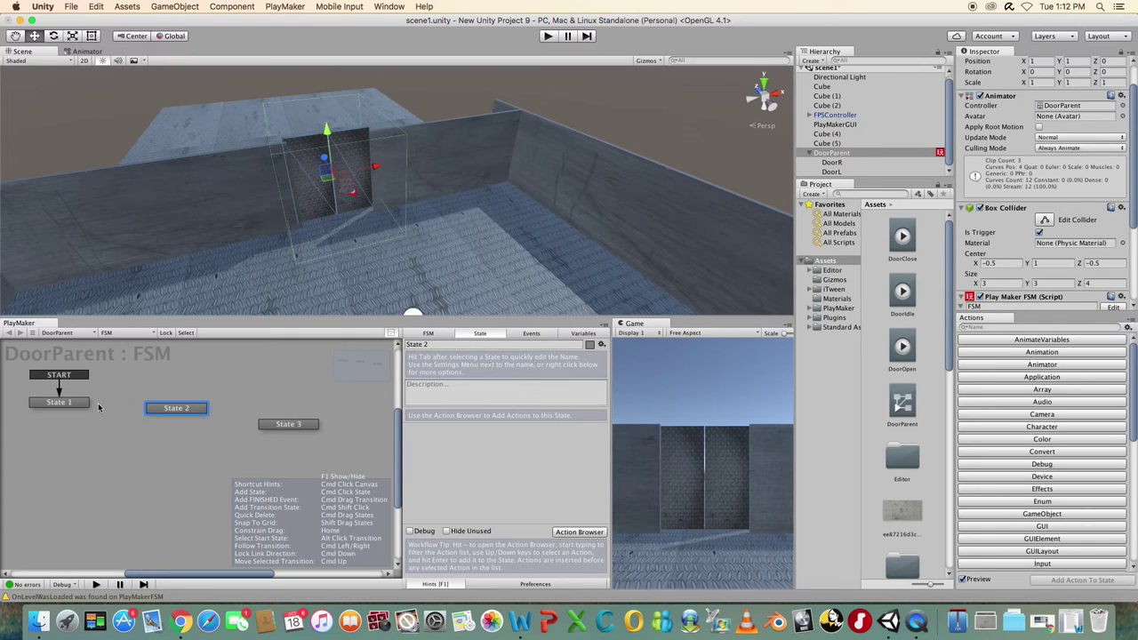
Add the transition events TRIGGER ENTER to State 1, TRIGGER EXIT to State 2 and FINISHED to State 3
right_click(77, 402)
mouse_move(120, 408)
mouse_move(281, 419)
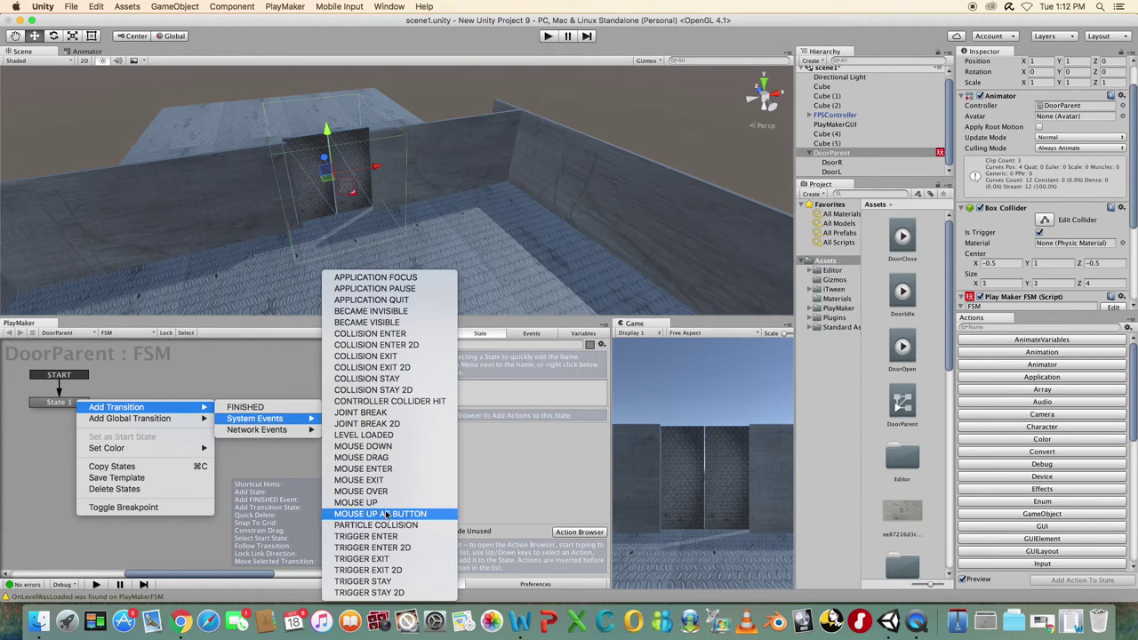
click(366, 536)
right_click(191, 407)
mouse_move(317, 431)
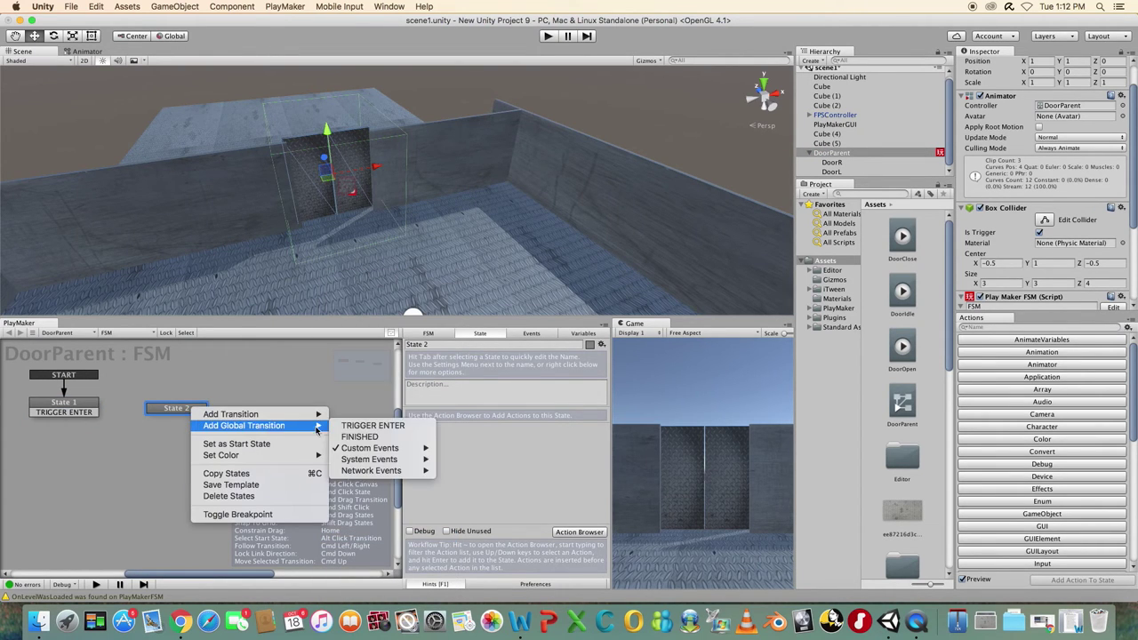
mouse_move(387, 459)
click(487, 562)
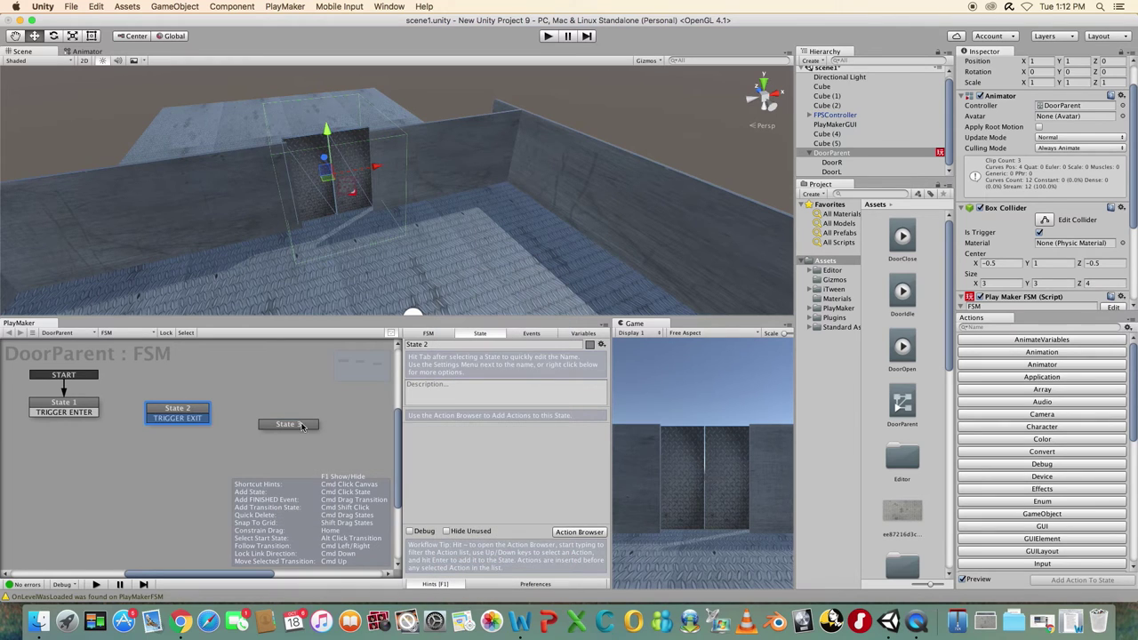
right_click(293, 421)
mouse_move(373, 425)
click(471, 448)
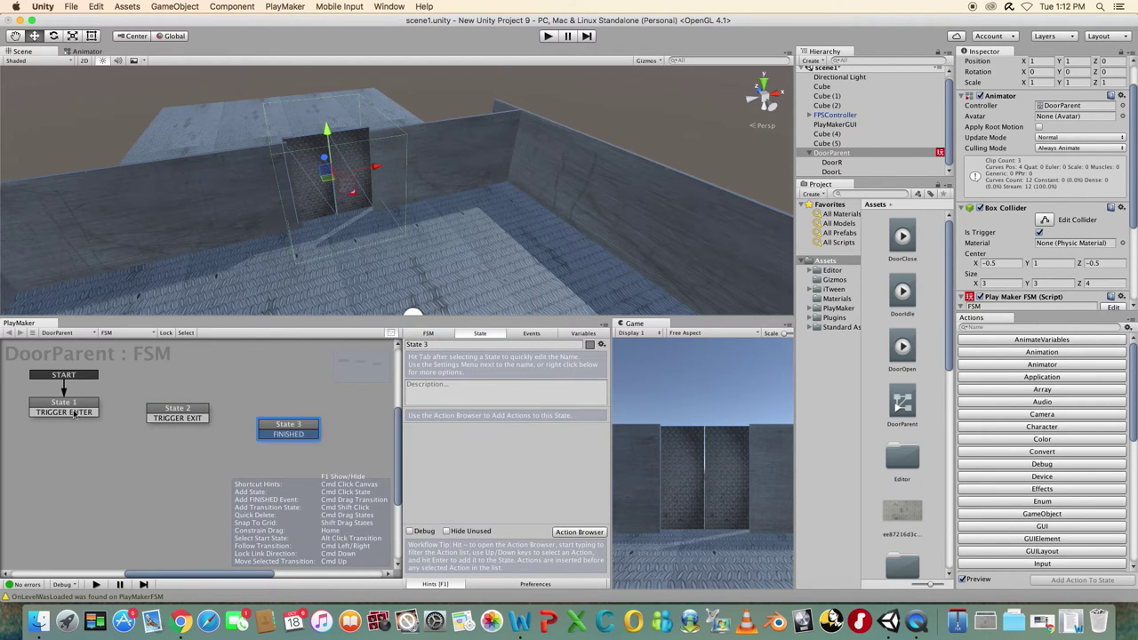
Link the transitions from State 1 to State 2 to State 3 and back to State 1, and place State 3 below State 1
mouse_move(75, 412)
mouse_down()
mouse_move(306, 441)
mouse_move(107, 478)
mouse_move(36, 413)
mouse_move(76, 415)
mouse_up()
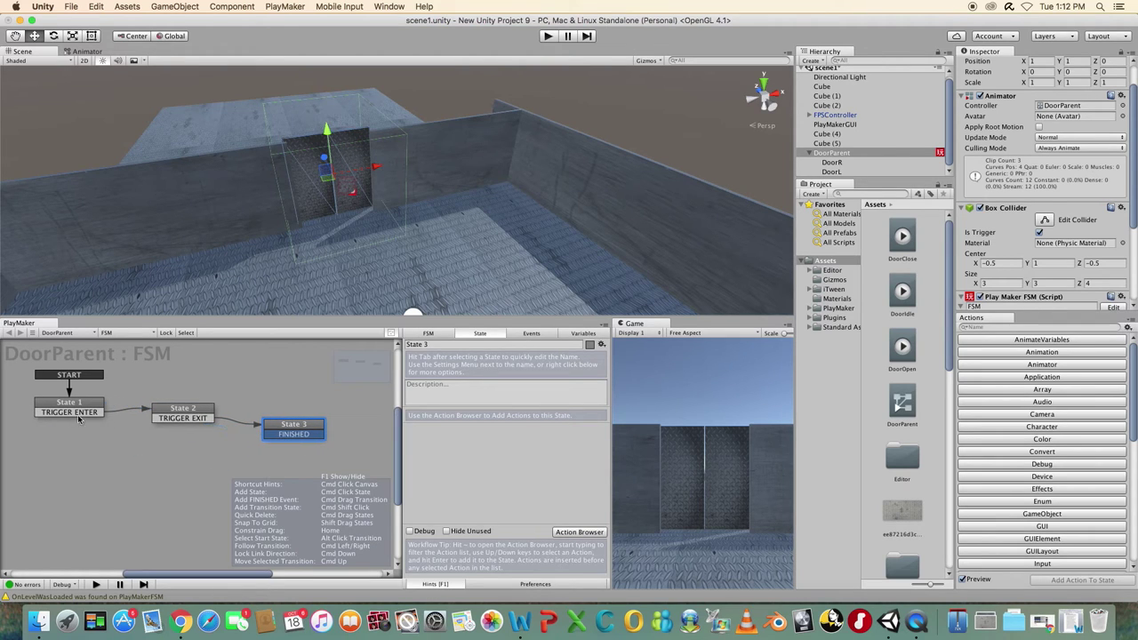
drag(320, 437, 98, 403)
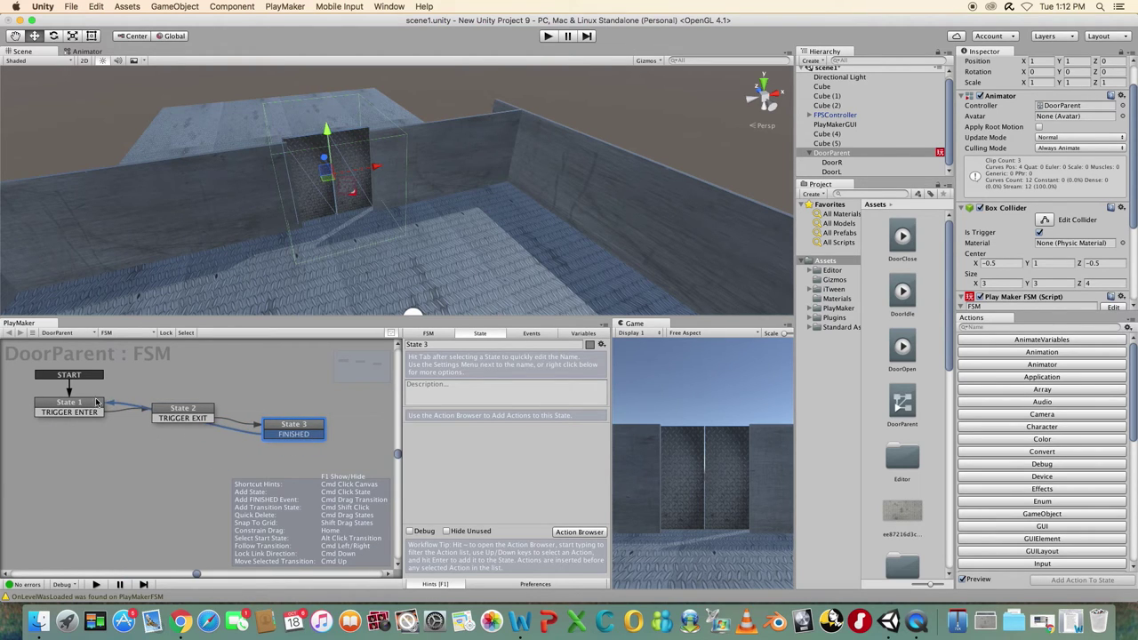
drag(283, 425, 75, 500)
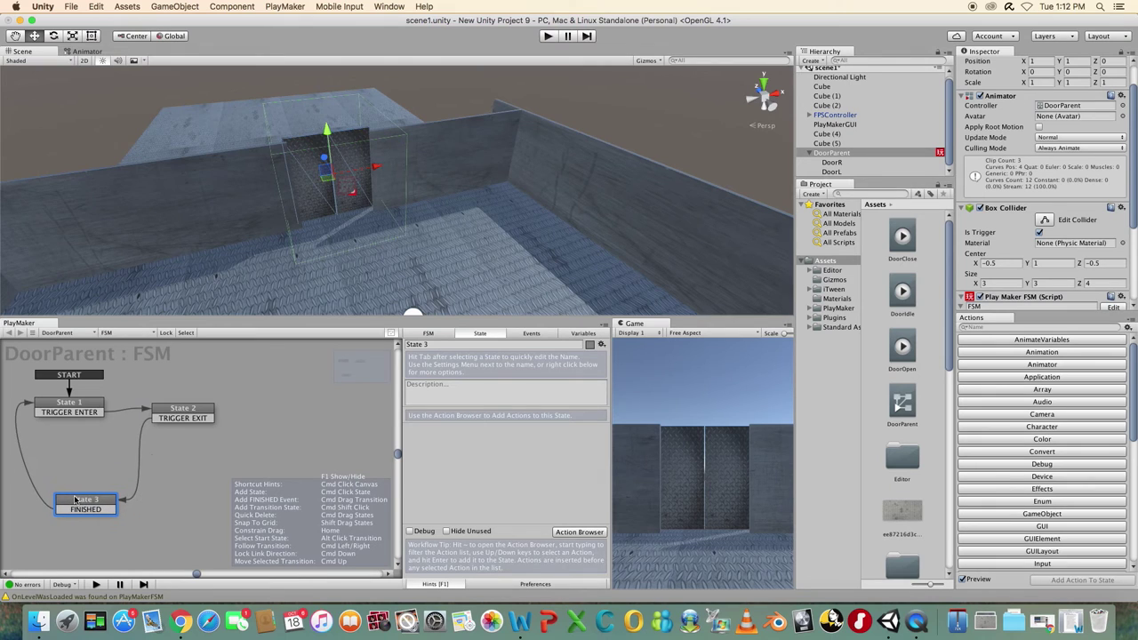
Play-test the scene by walking in and out of the door trigger to check the FSM's state changes
key(super+p)
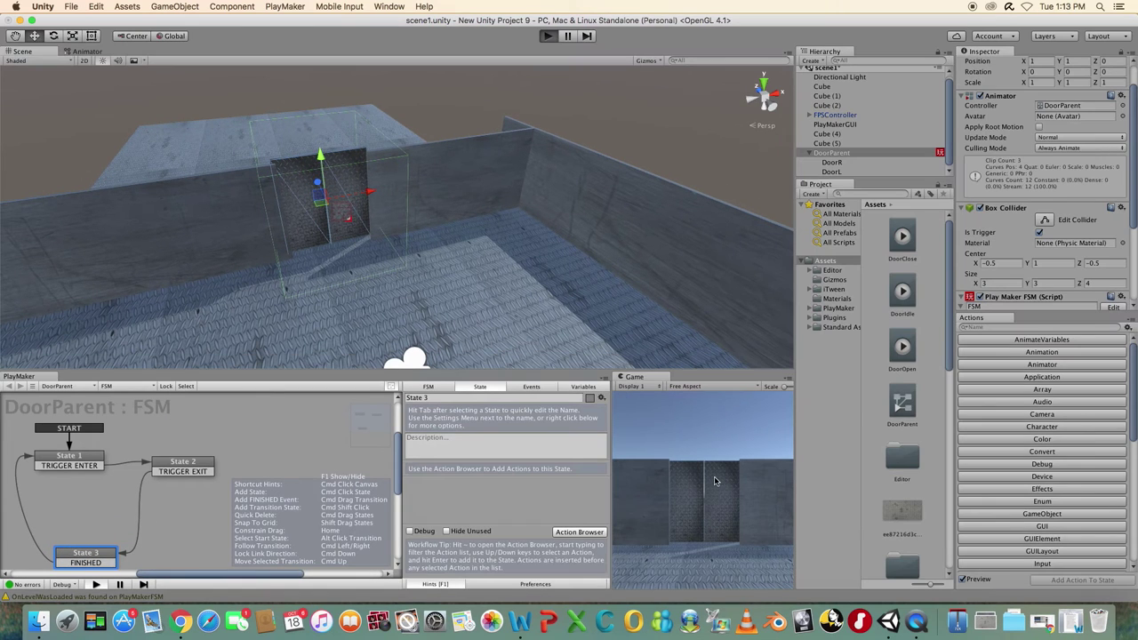
key(w)
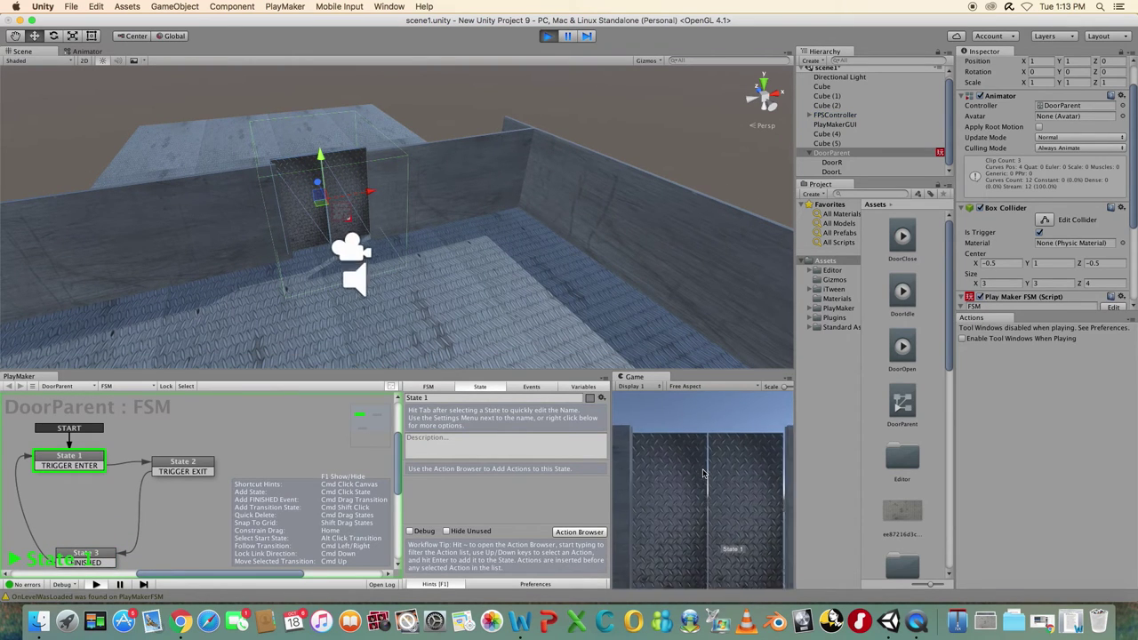
key(s)
key(w)
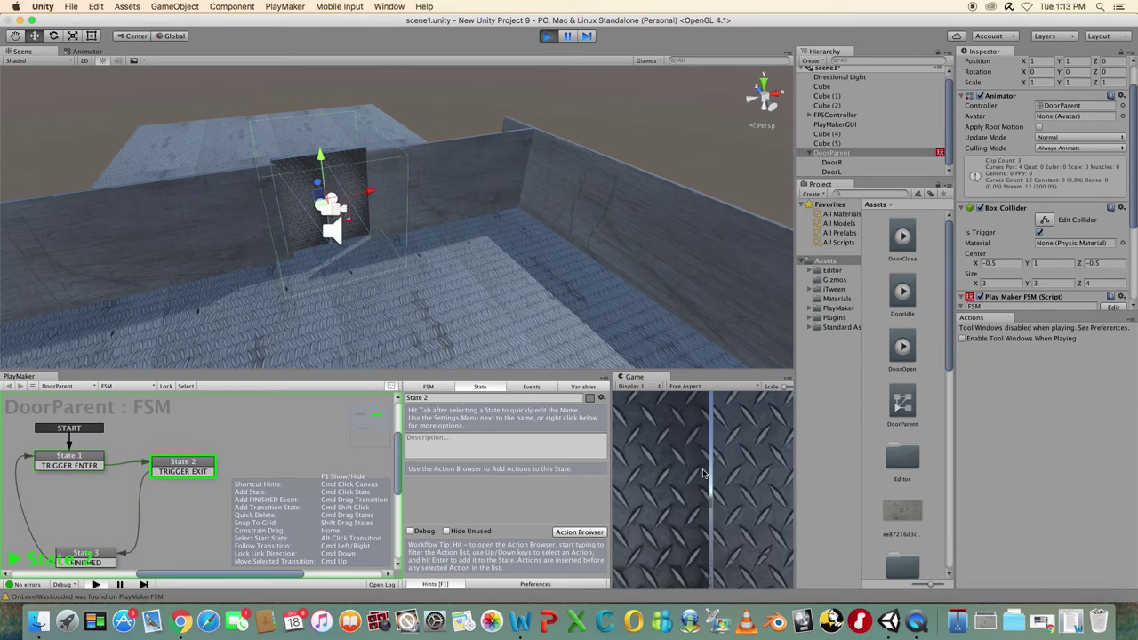
key(s)
key(w)
key(super+p)
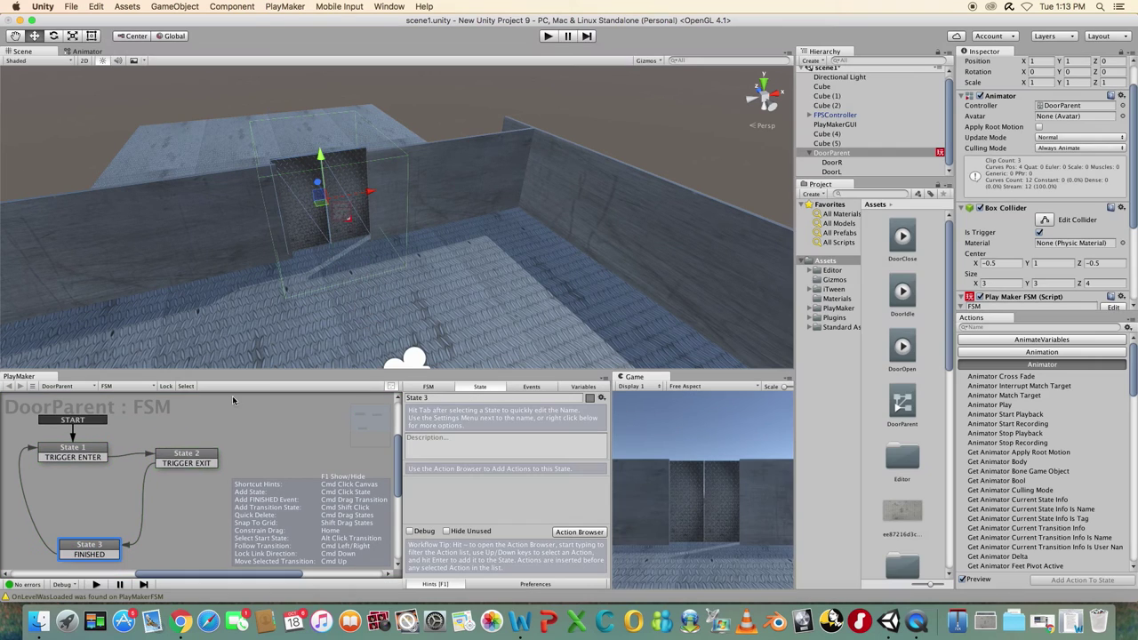
Add an Animator Play action to State 2 of the DoorParent FSM
click(202, 463)
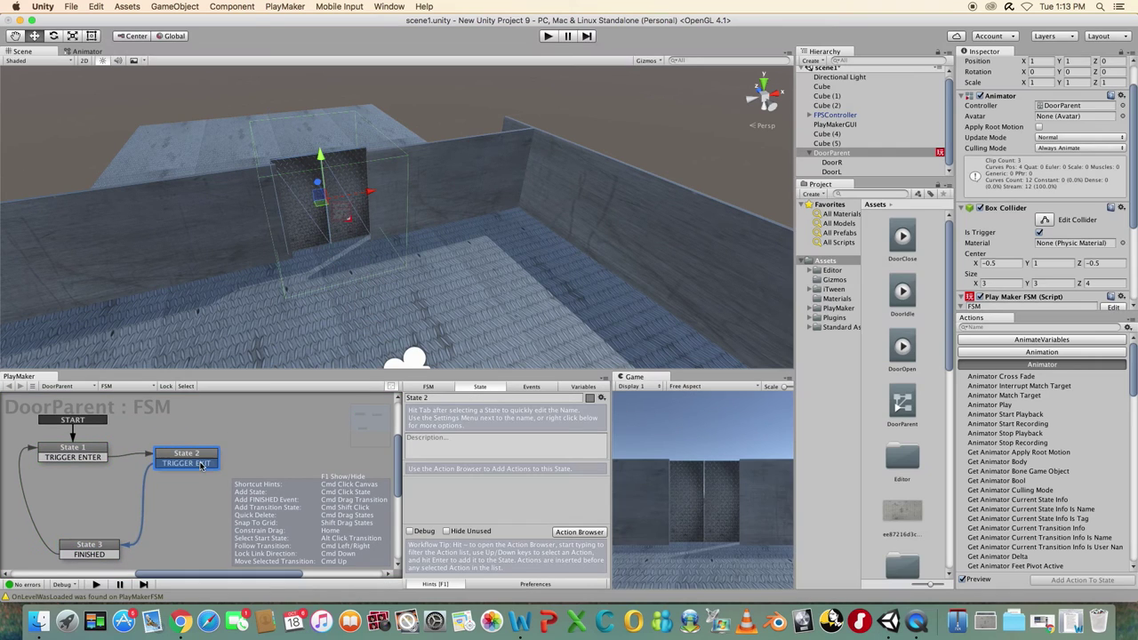
click(1036, 364)
click(1038, 365)
click(991, 405)
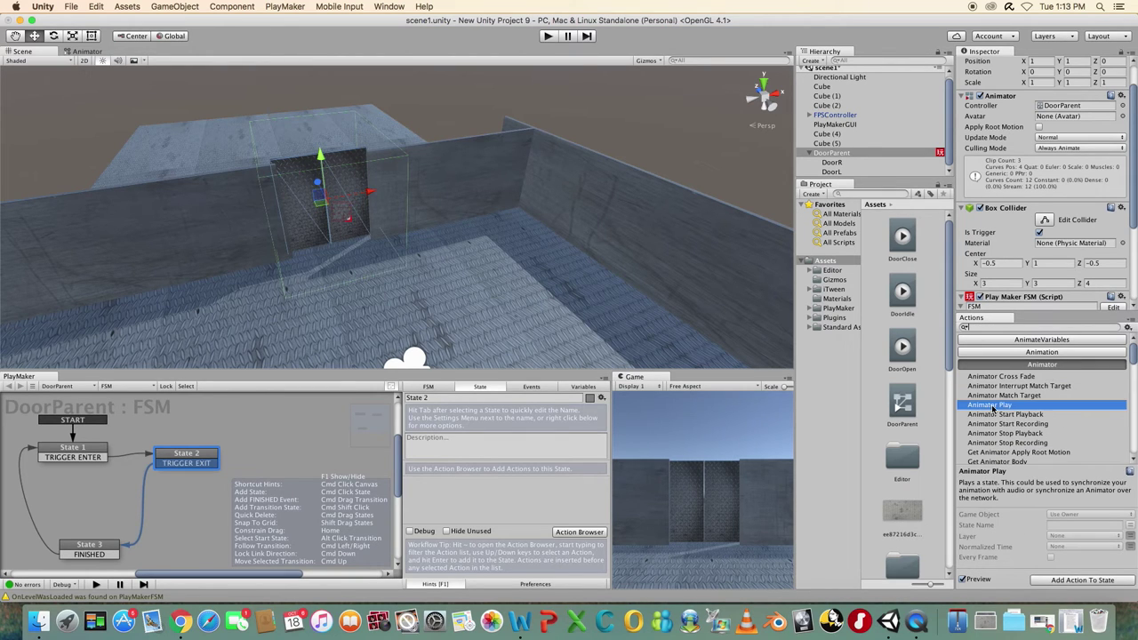
double_click(993, 408)
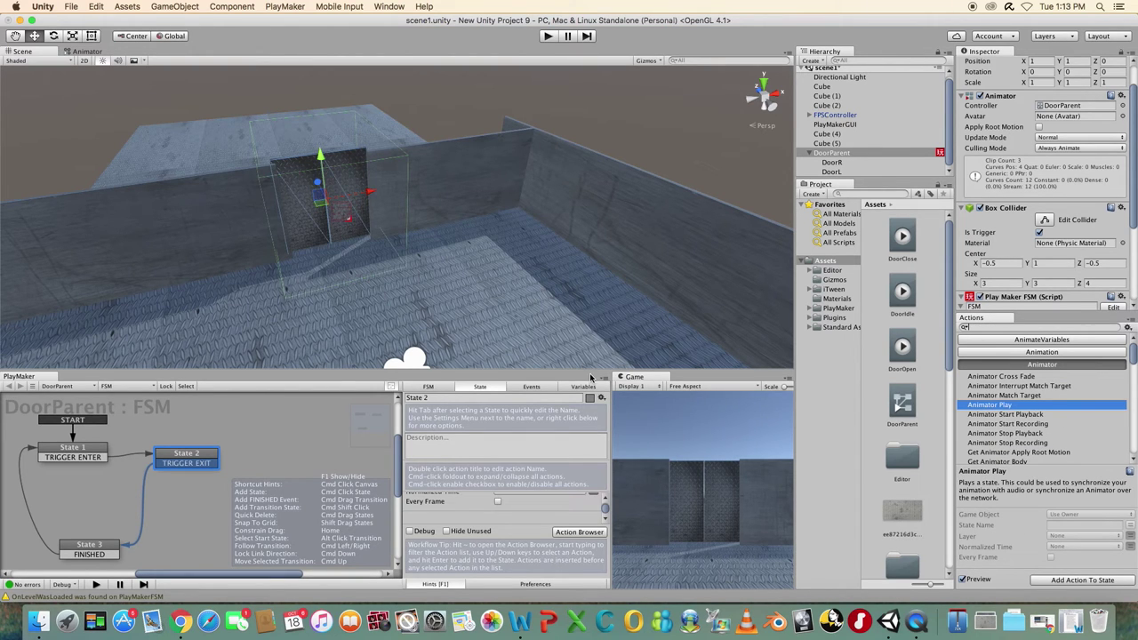
Check the opening state's name in the animator controller and set State 2's Animator Play state name to DoorOpen
drag(590, 370, 590, 290)
click(510, 441)
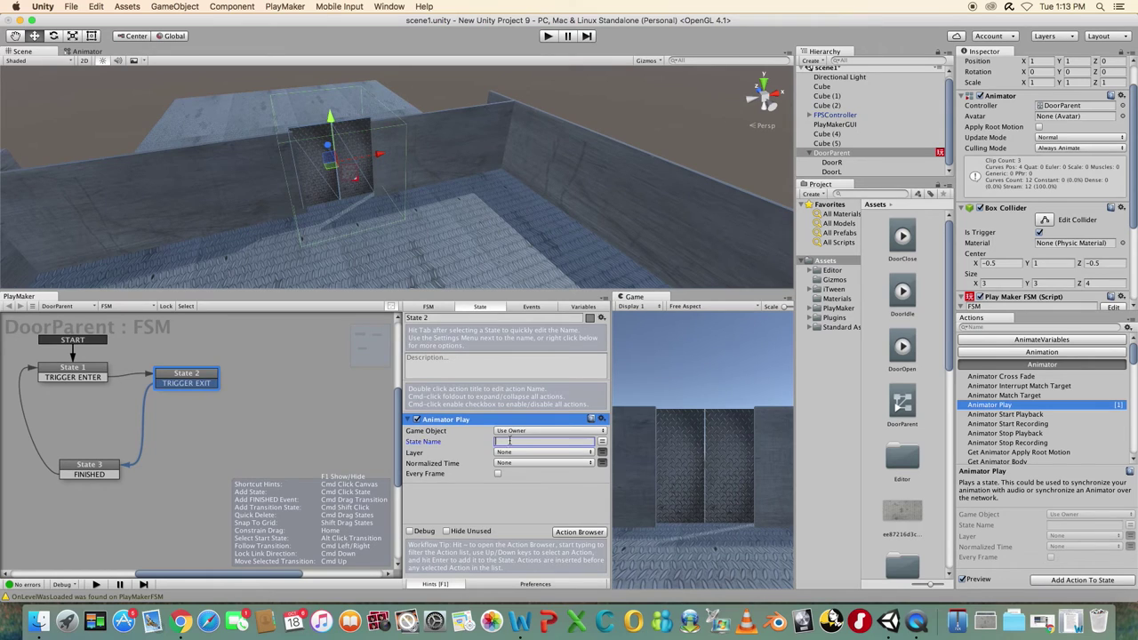
click(87, 51)
click(561, 163)
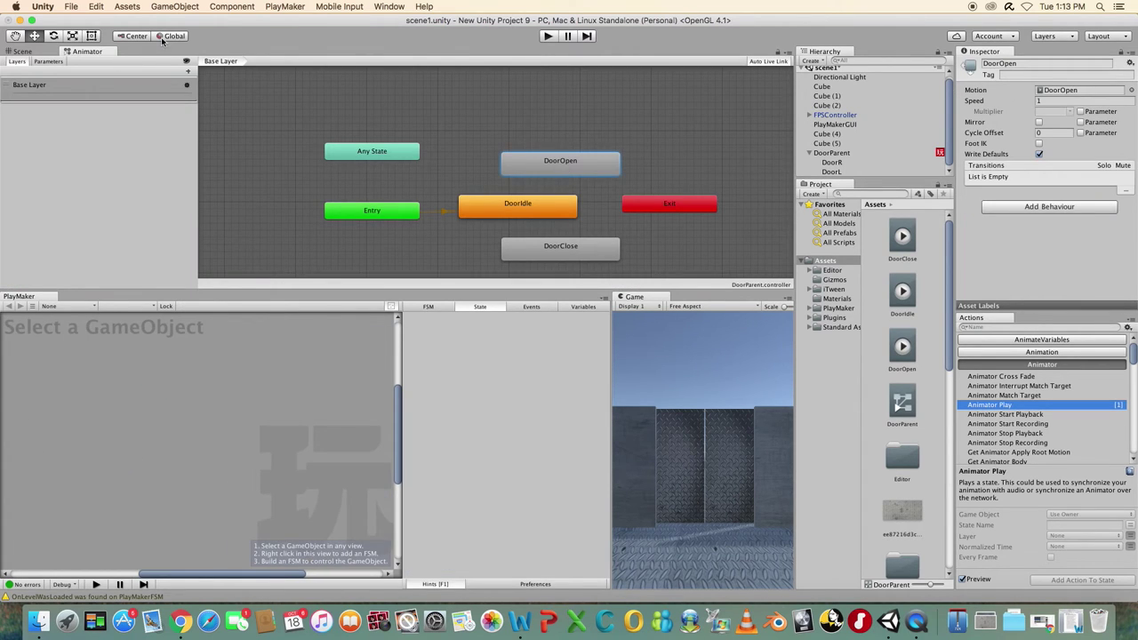
click(18, 52)
click(832, 154)
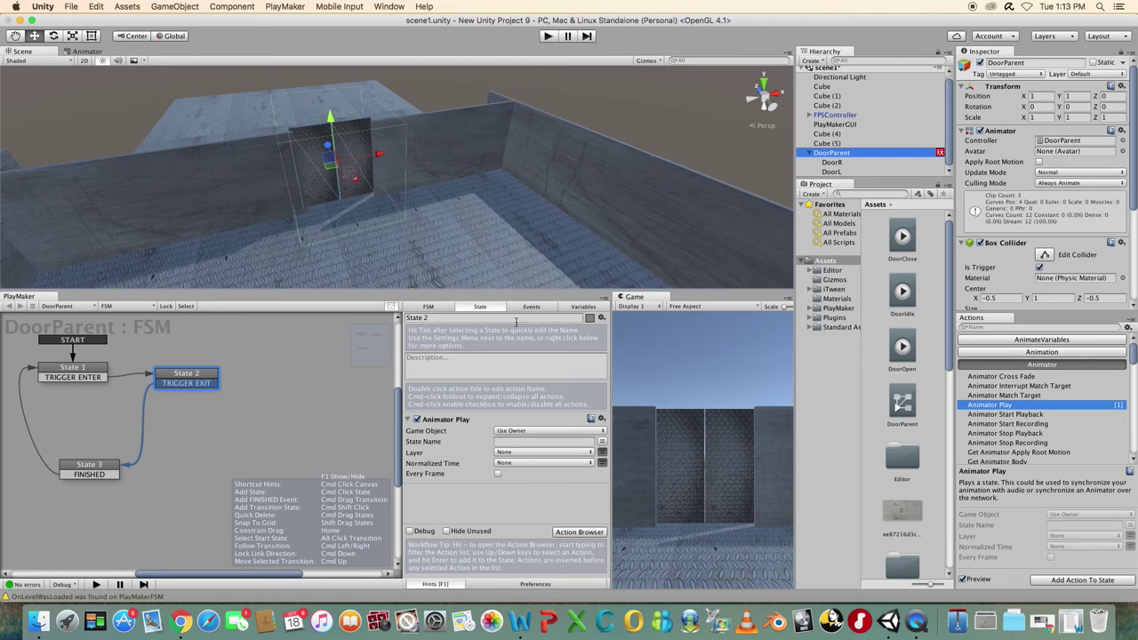
click(187, 380)
click(513, 443)
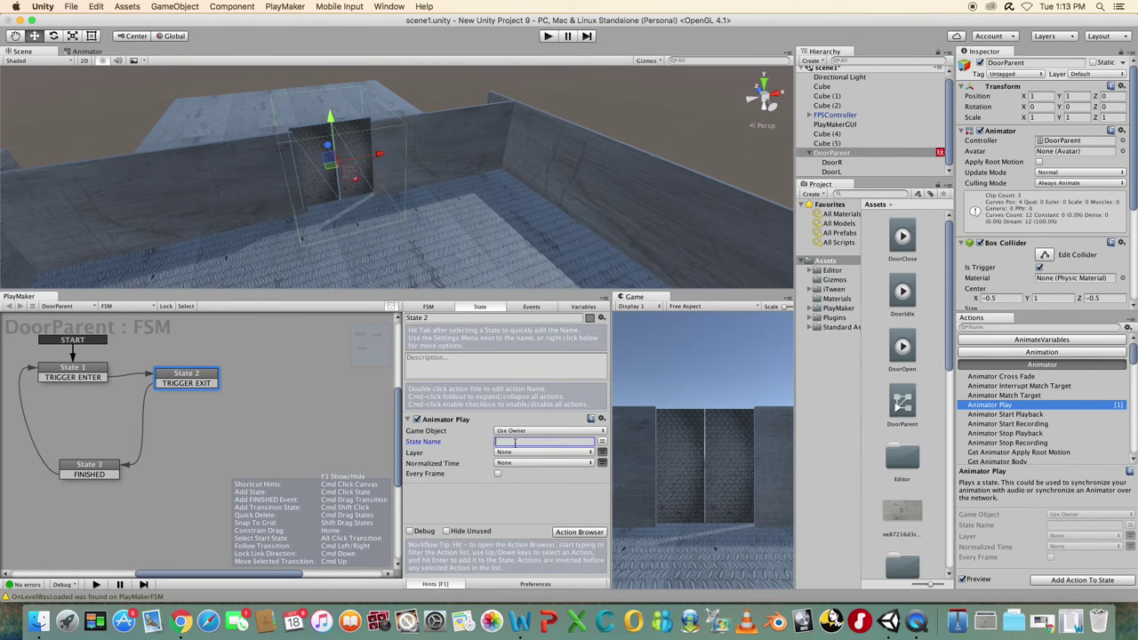
text(DoorOpen)
Add an Animator Play action to State 3 and set its state name to DoorClose
click(102, 469)
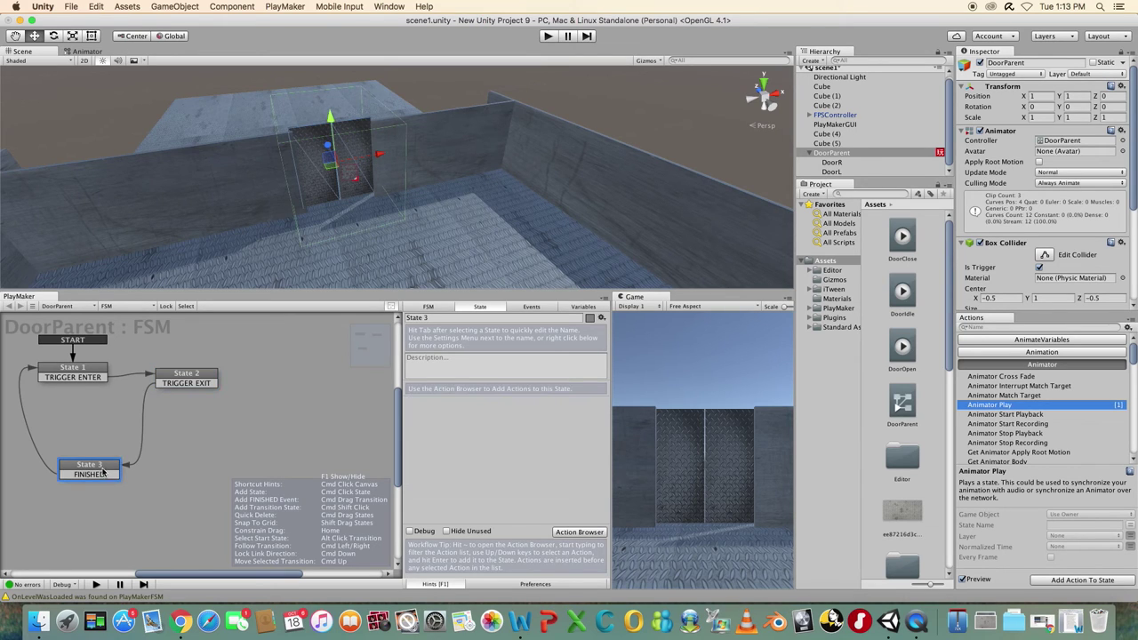
click(1002, 409)
double_click(1000, 407)
click(521, 441)
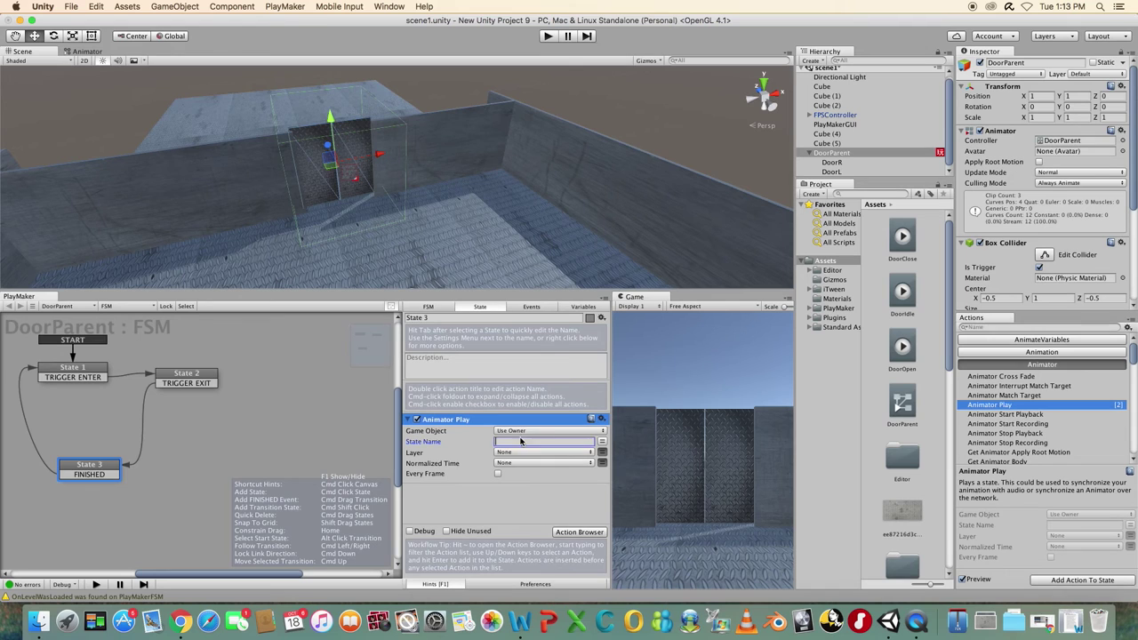
text(DoorClose)
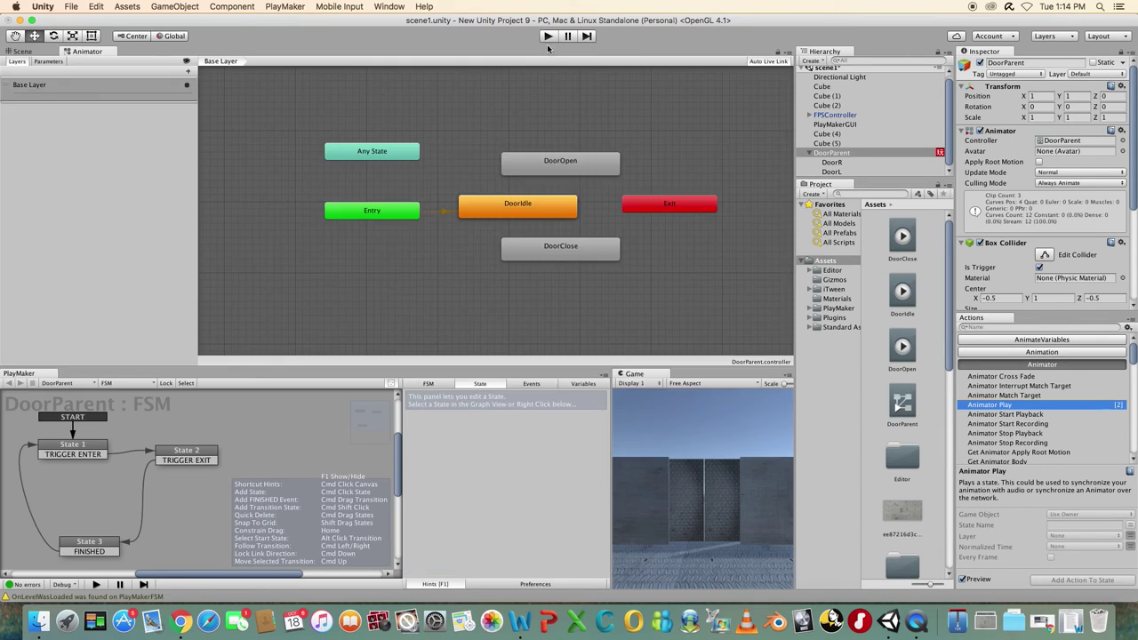
Play-test the scene, walking up to and away from the door while watching the FSM and animator states
click(548, 36)
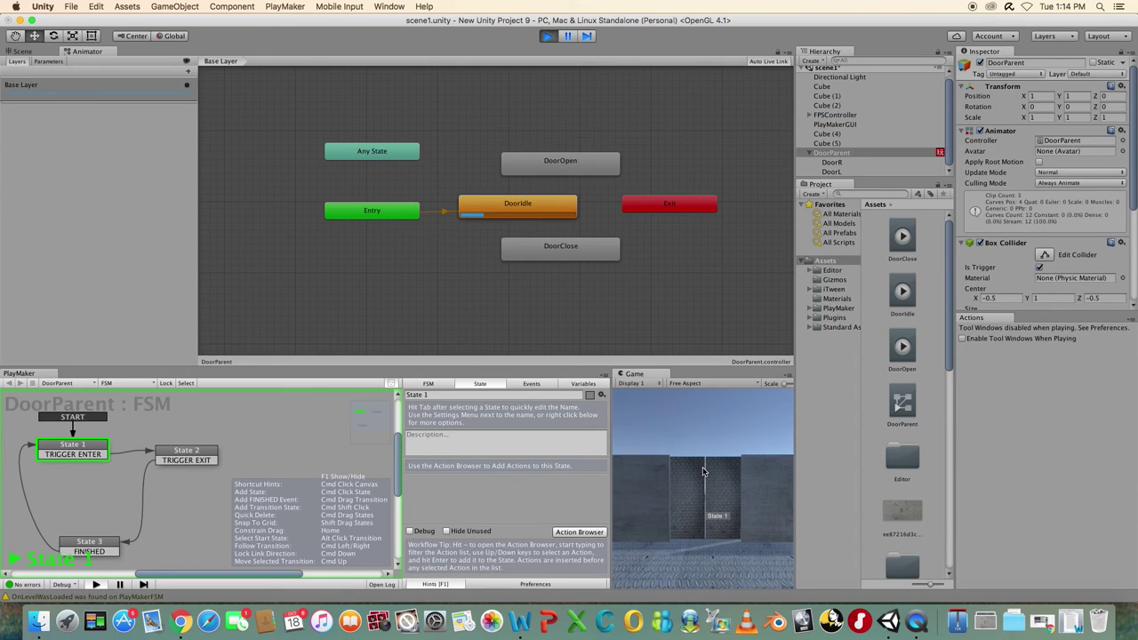
key(w)
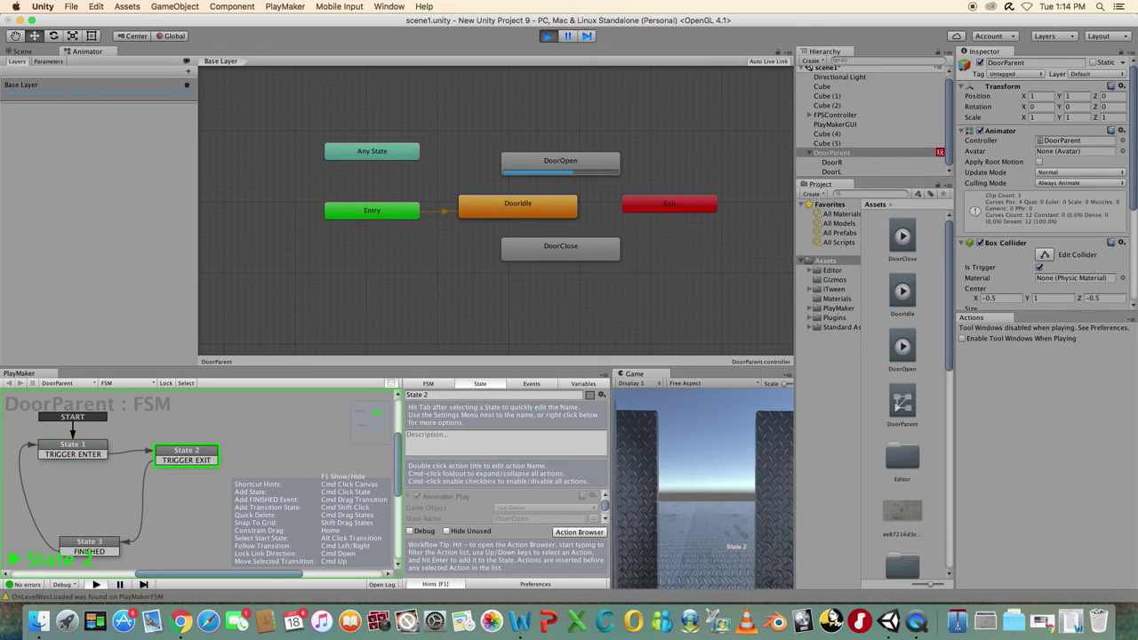
key(s)
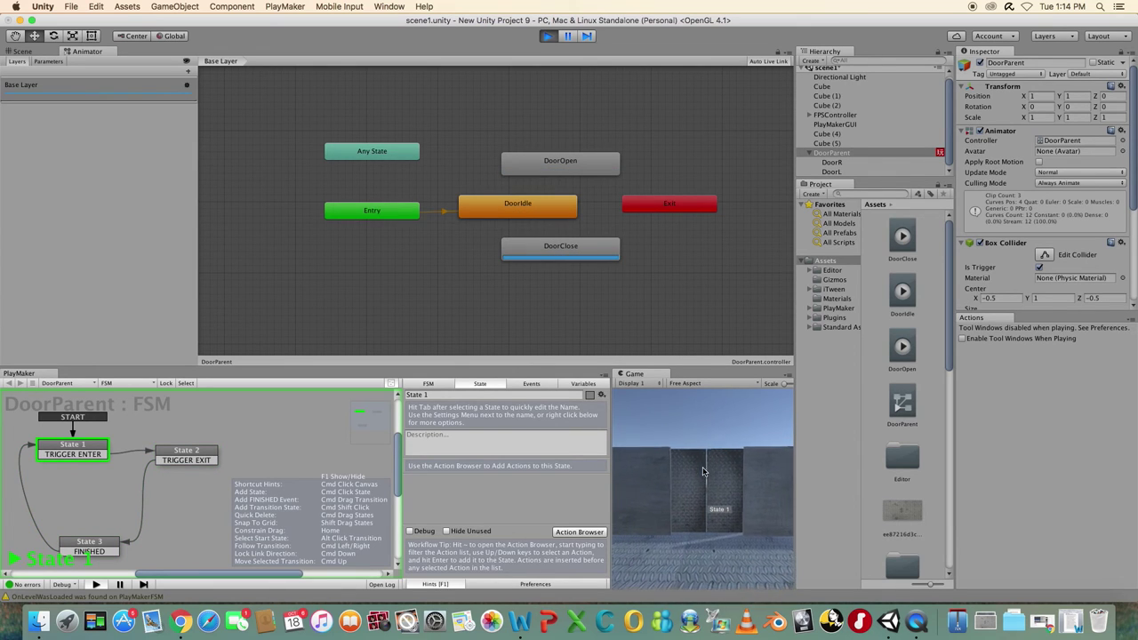
key(w)
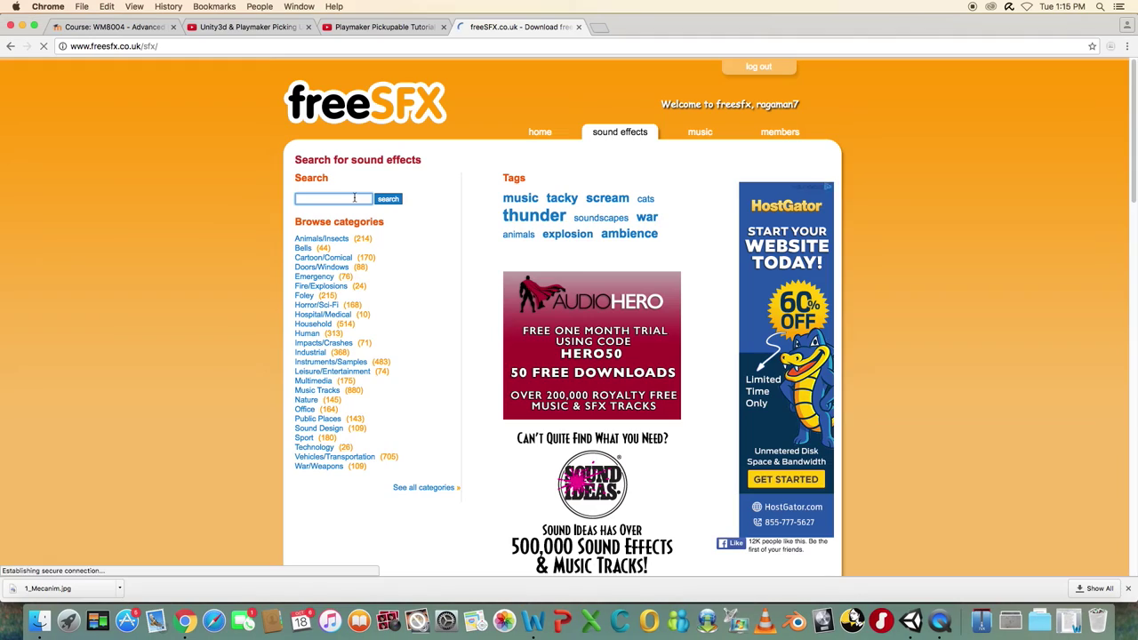
Switch to the freeSFX site in Chrome and search its sound effects for "door"
text(door)
key(Return)
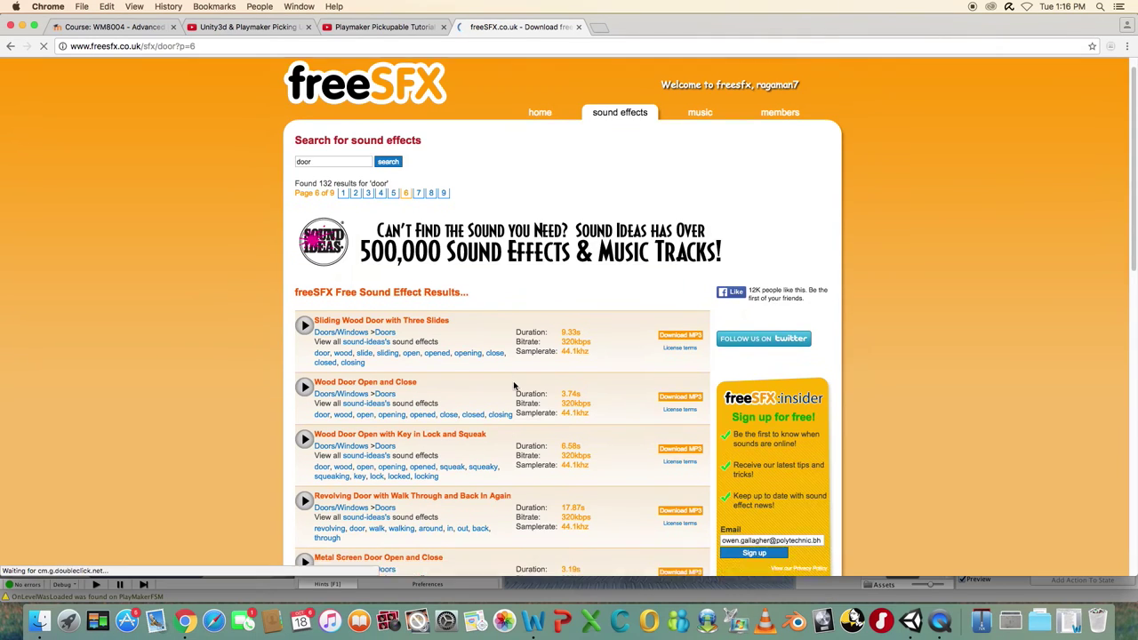
Download the glass sliding door MP3 from freeSFX, then switch to Unity and import it from Downloads into the project's assets
scroll(513, 385, down, 5)
click(676, 448)
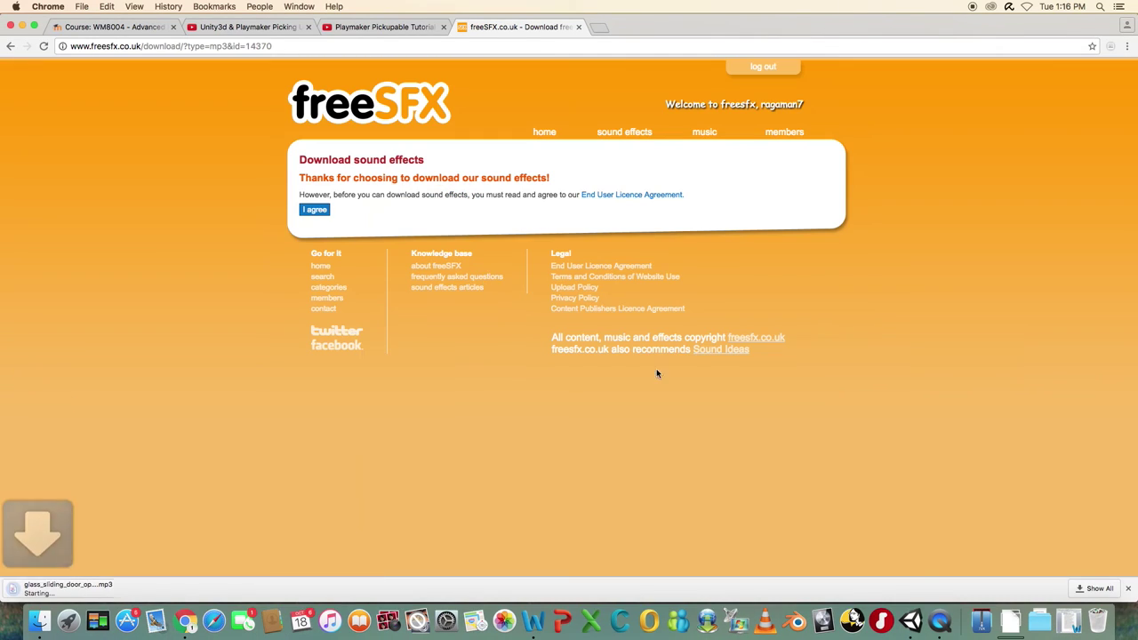
click(909, 613)
right_click(924, 327)
click(956, 404)
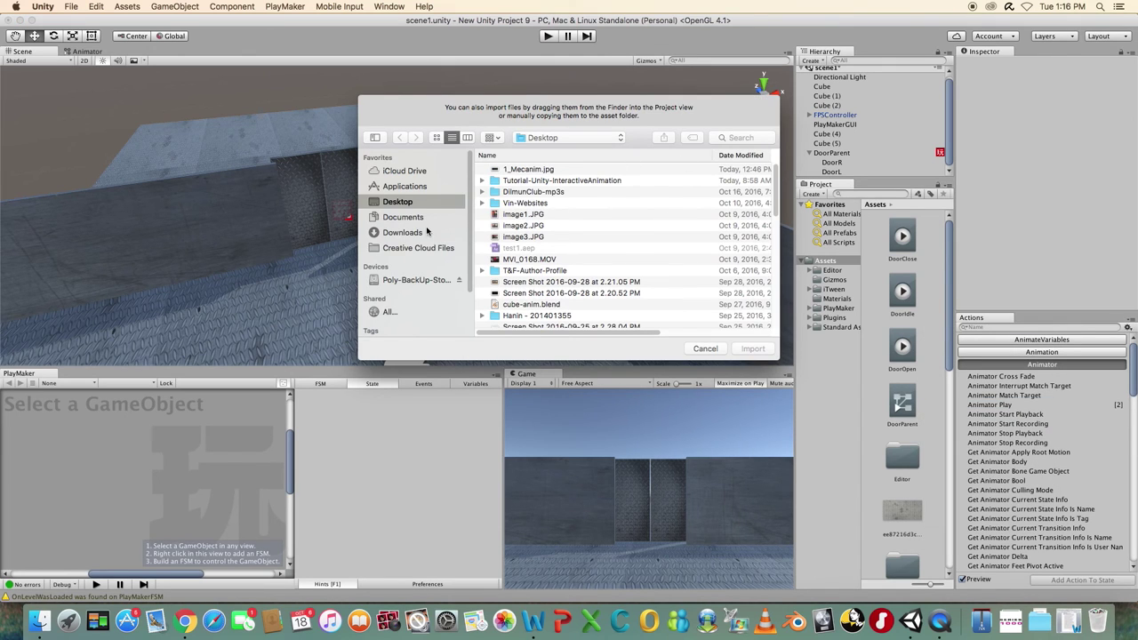
click(402, 232)
click(534, 169)
click(753, 349)
Add a Play Sound action to State 2 of the DoorParent FSM and pick its audio clip
click(829, 153)
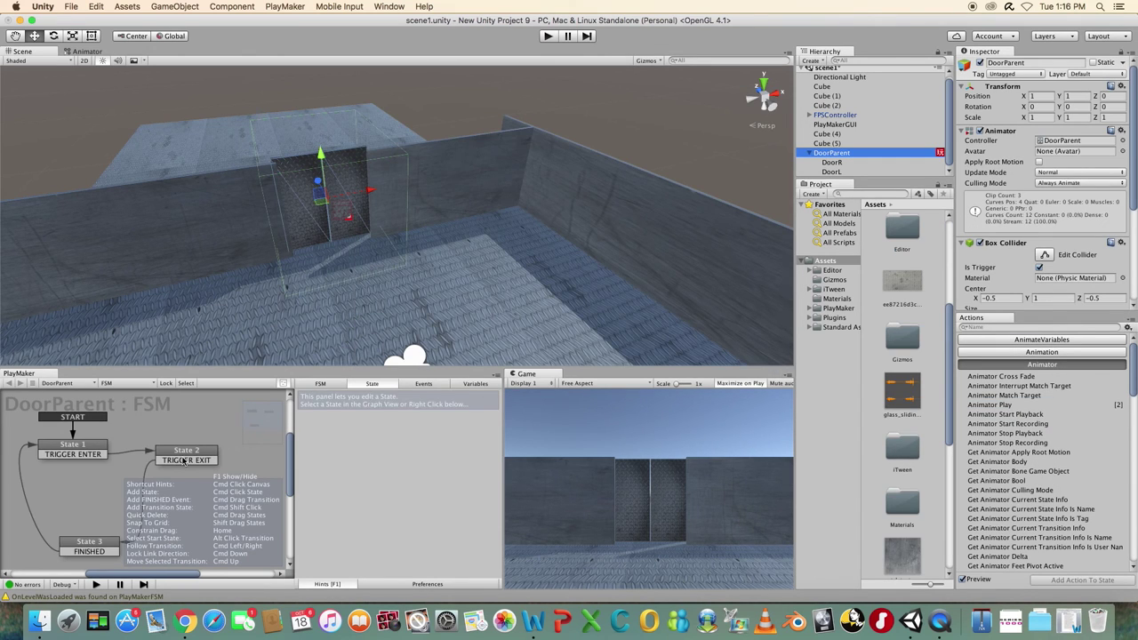
click(184, 462)
click(1006, 329)
text(play)
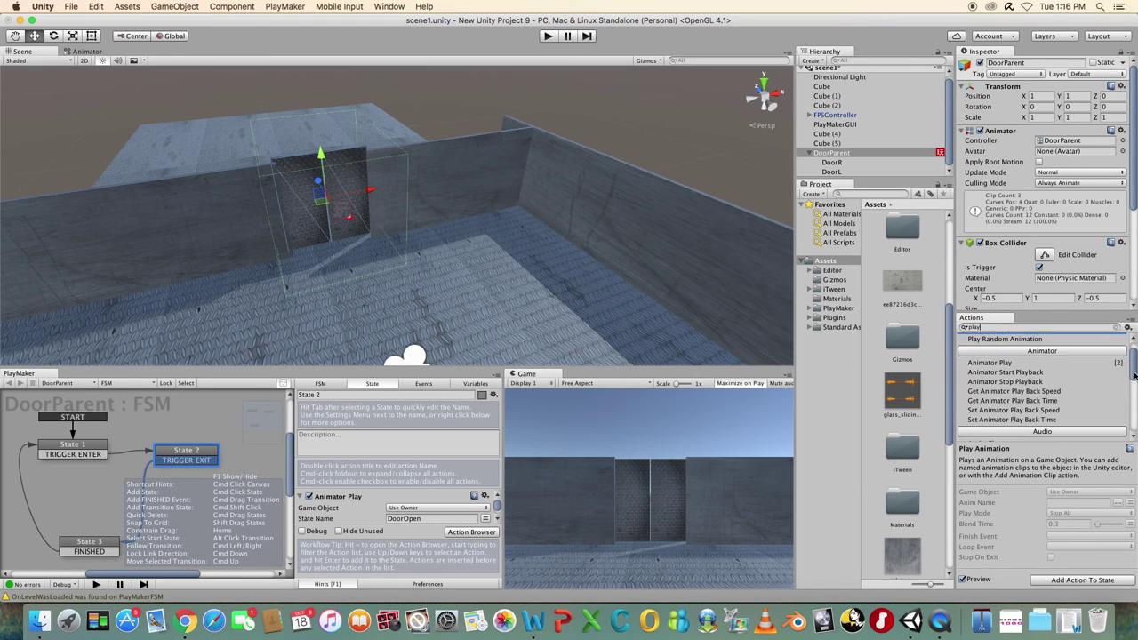
click(998, 405)
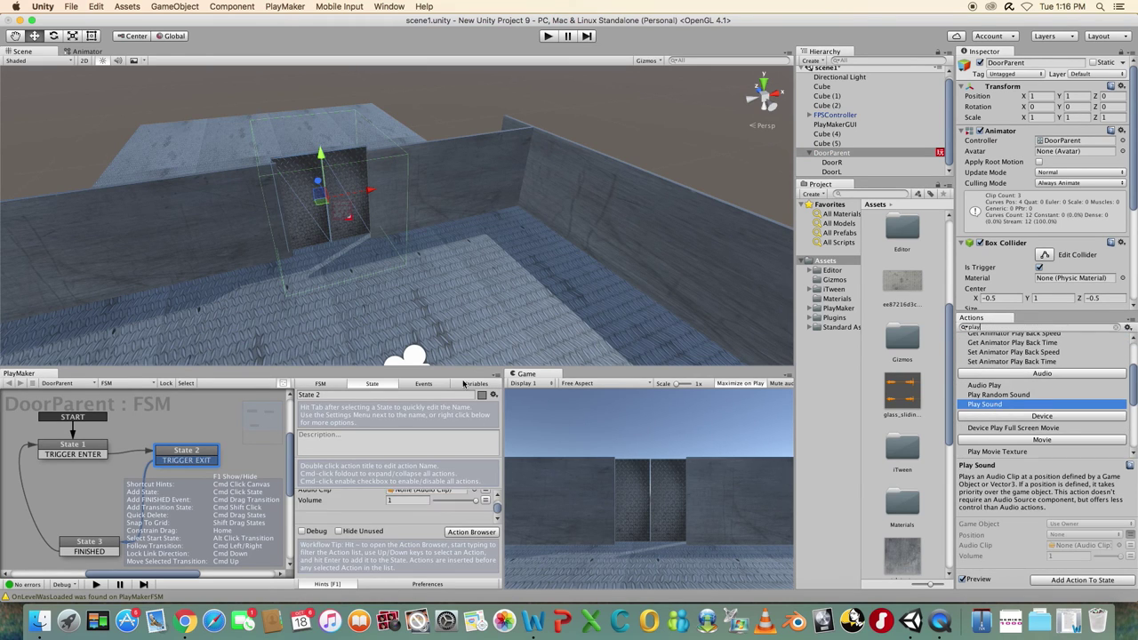
drag(464, 368, 472, 190)
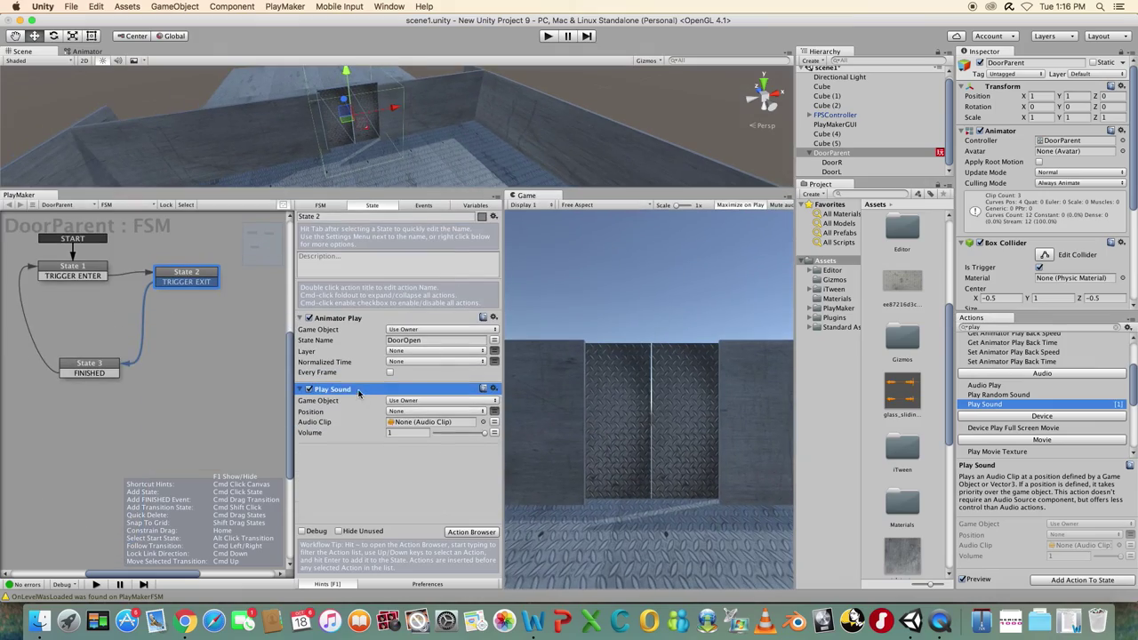
click(484, 424)
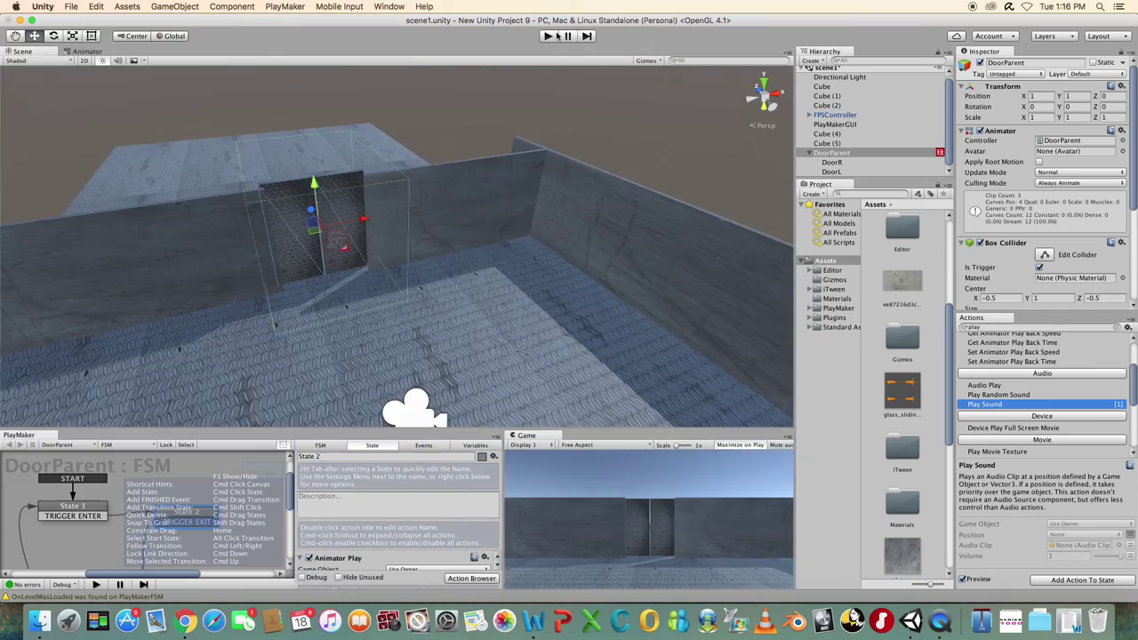
Play-test the scene, walking up to and away from the sliding door to check its movement and sound, and stop playback
key(super+p)
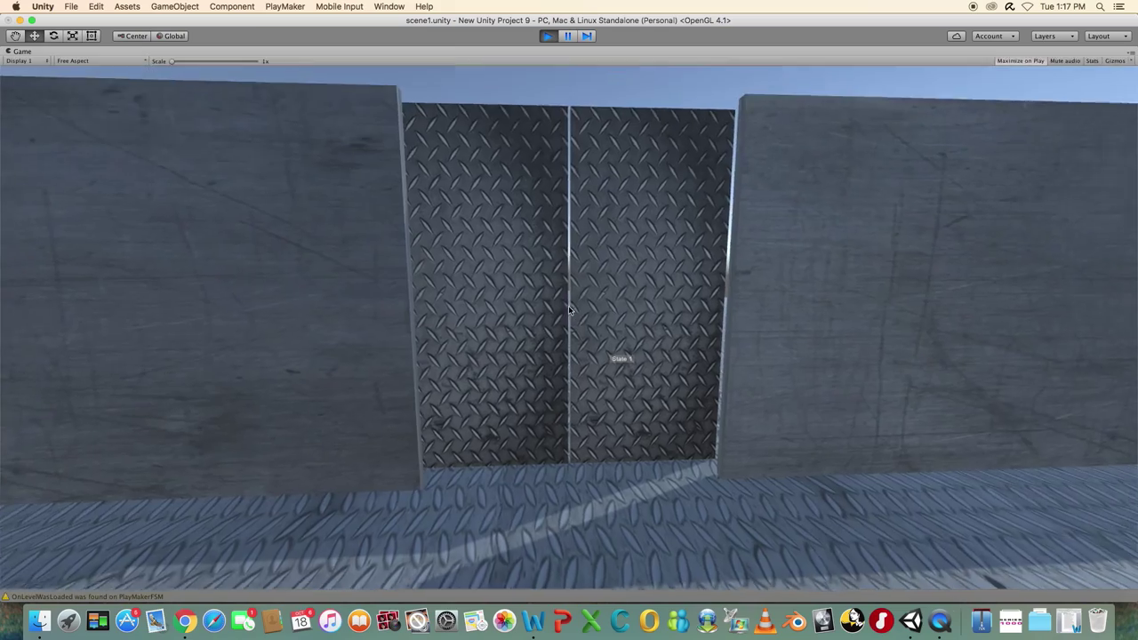
key(w)
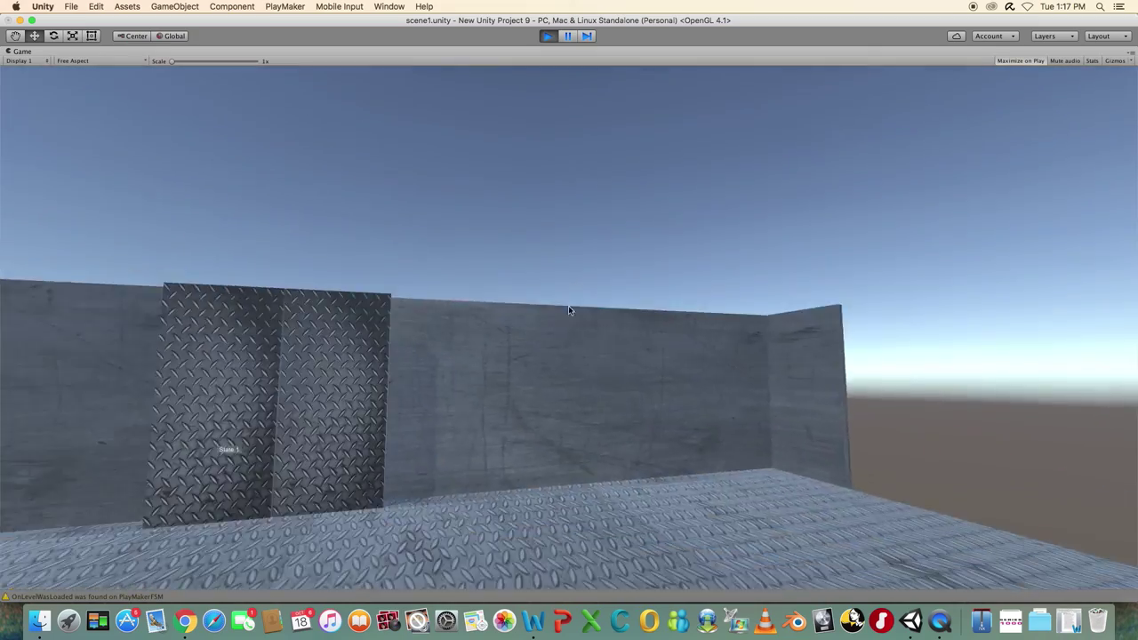
key(w)
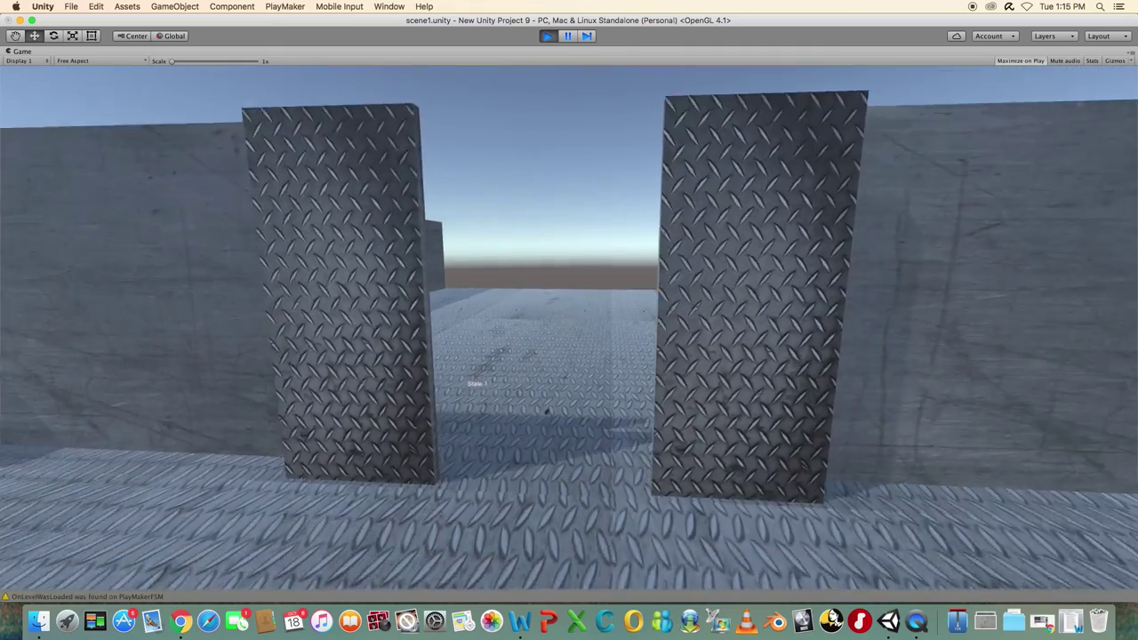
key(s)
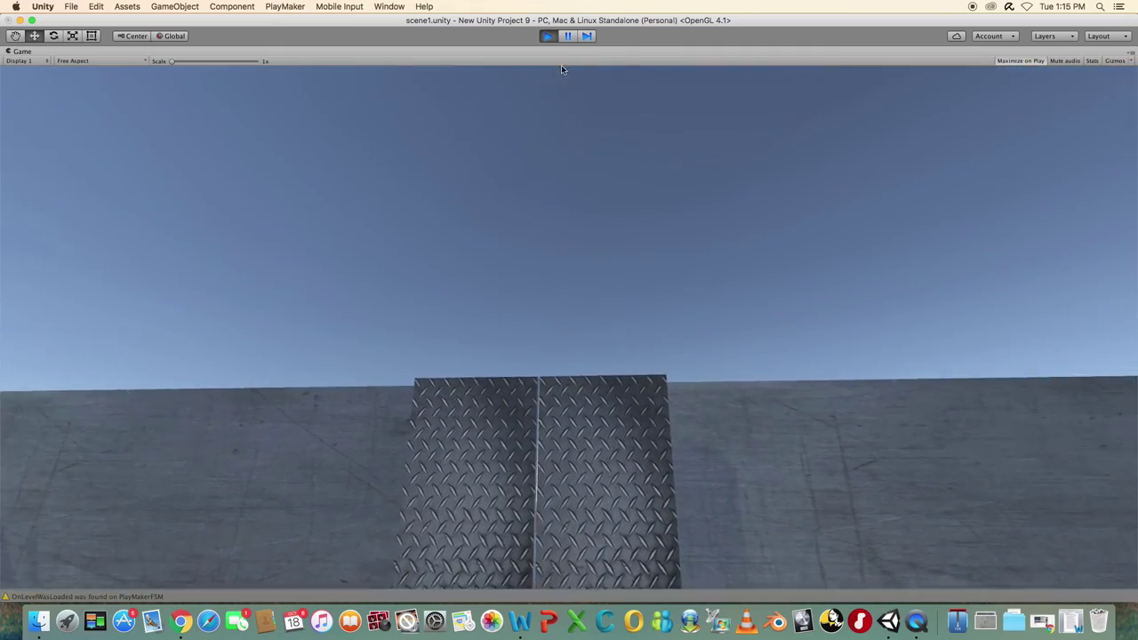
click(549, 38)
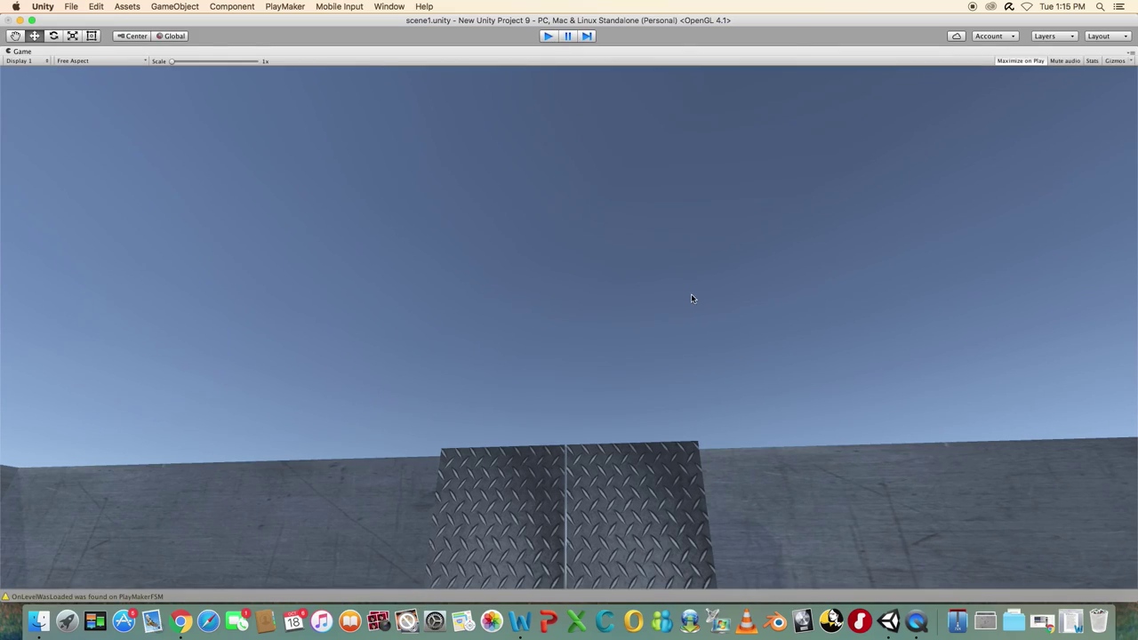